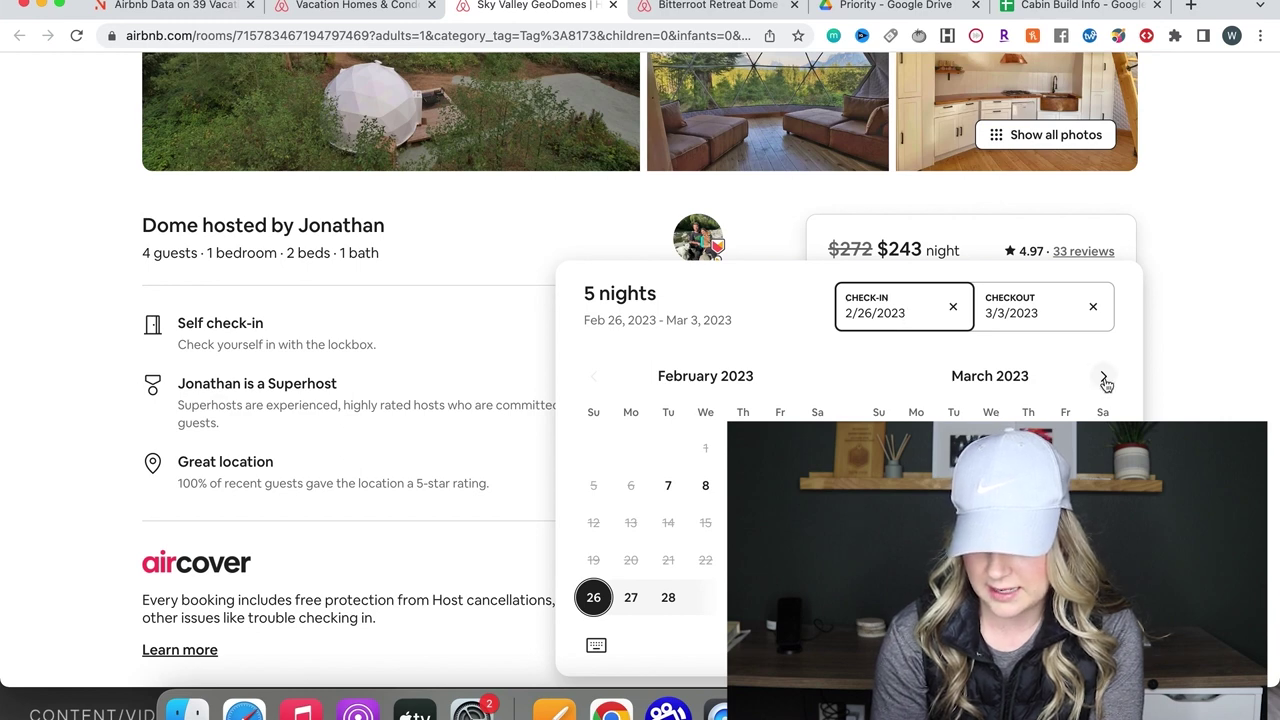
# - Check the Sky Valley GeoDomes listing's availability through May 2023, its amenities and its guest reviews
pyautogui.click(1104, 379)
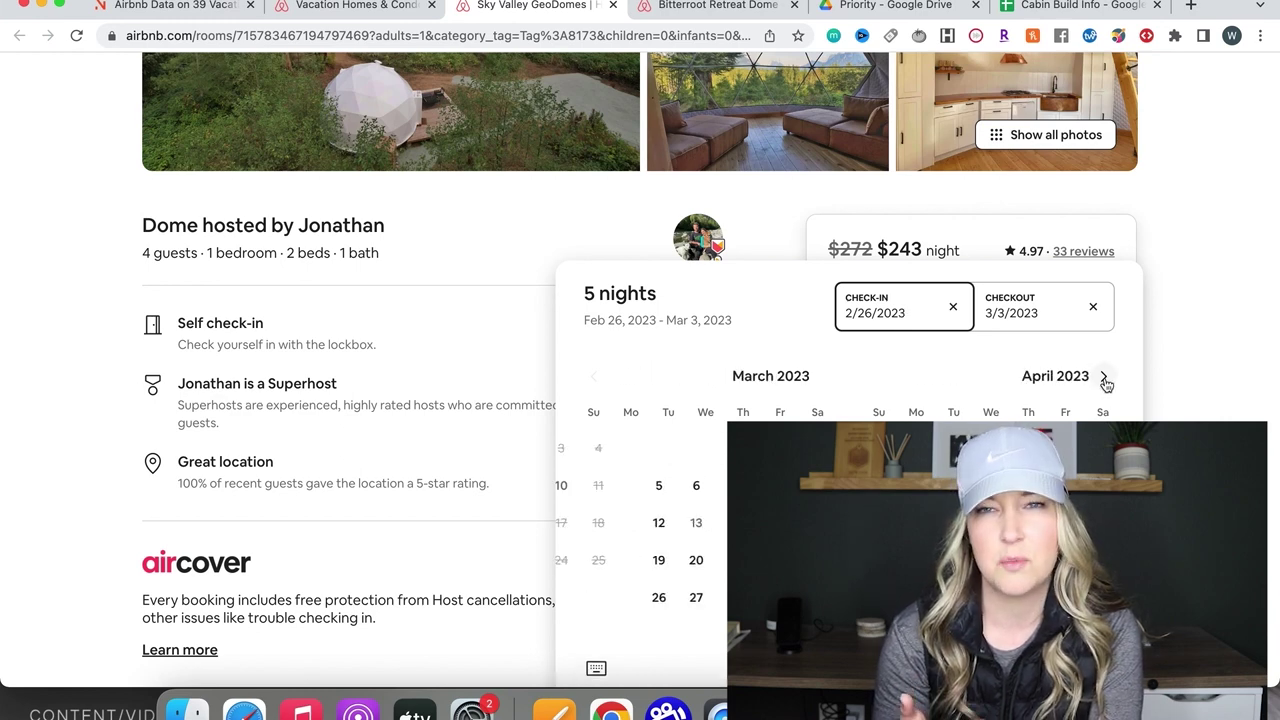
pyautogui.click(1104, 379)
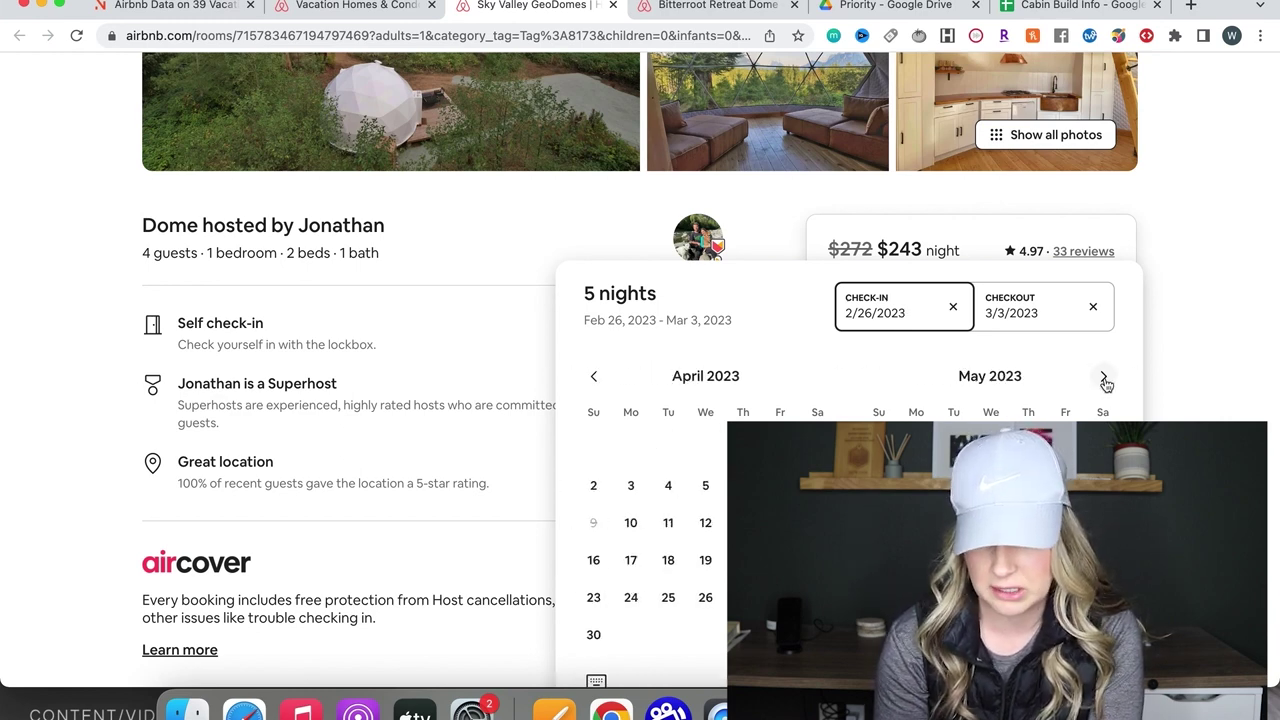
pyautogui.click(1197, 394)
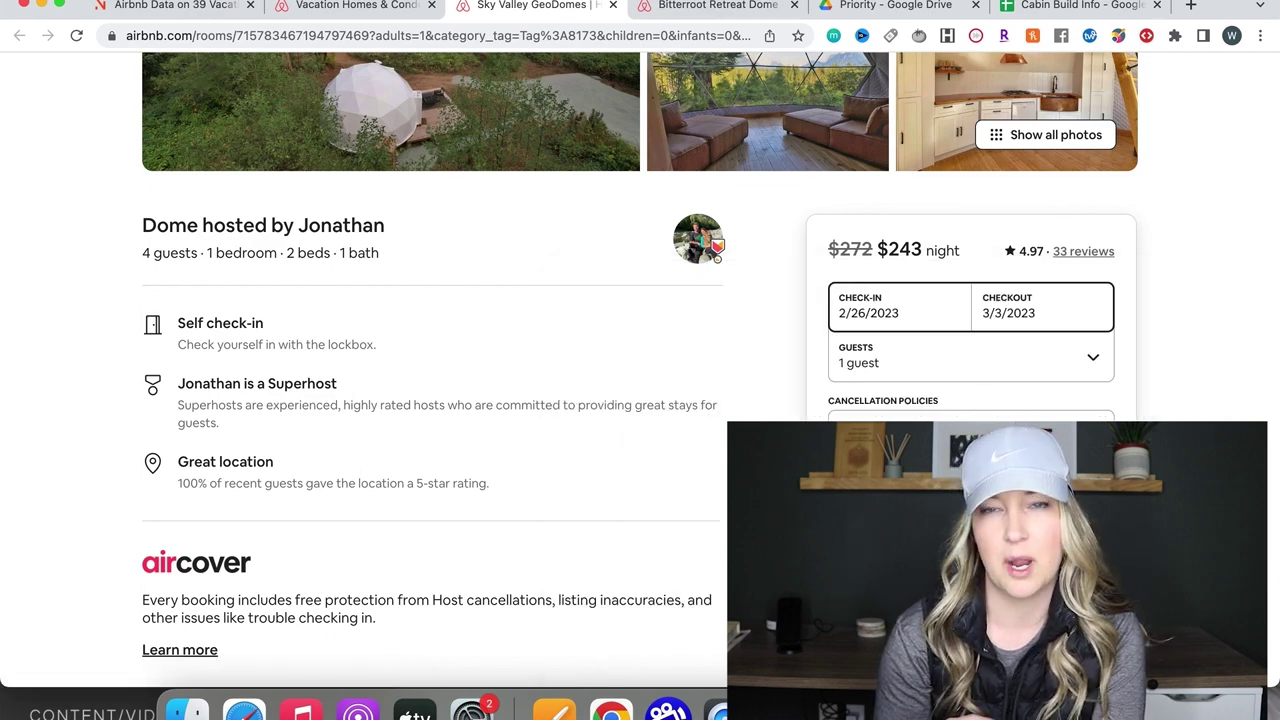
pyautogui.scroll(-5, 872, 310)
pyautogui.scroll(-8, 432, 400)
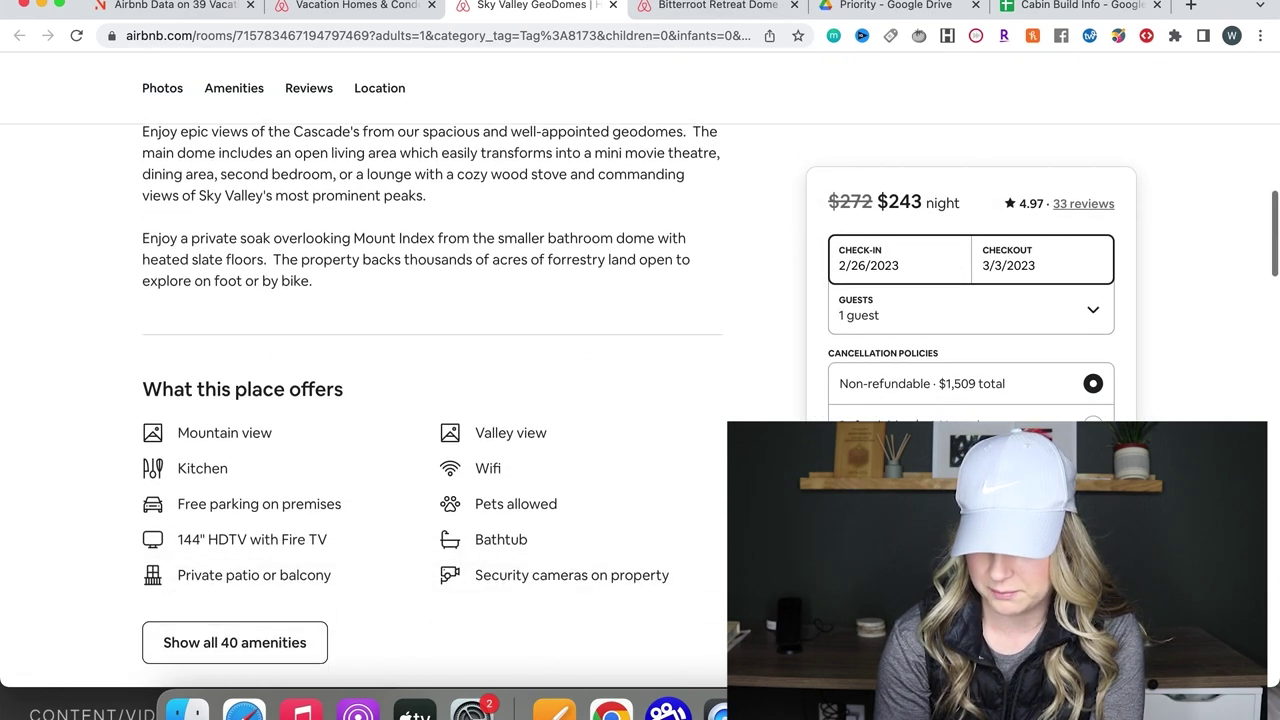
pyautogui.scroll(-10, 432, 400)
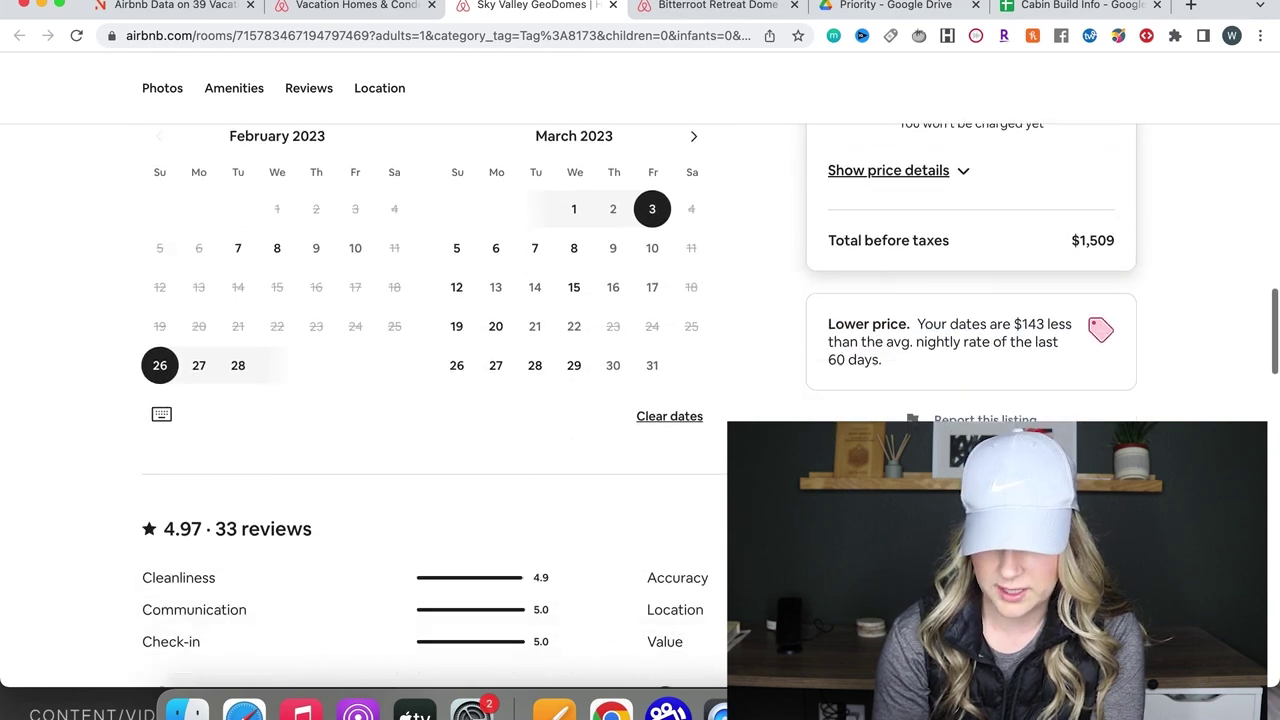
pyautogui.scroll(2, 716, 545)
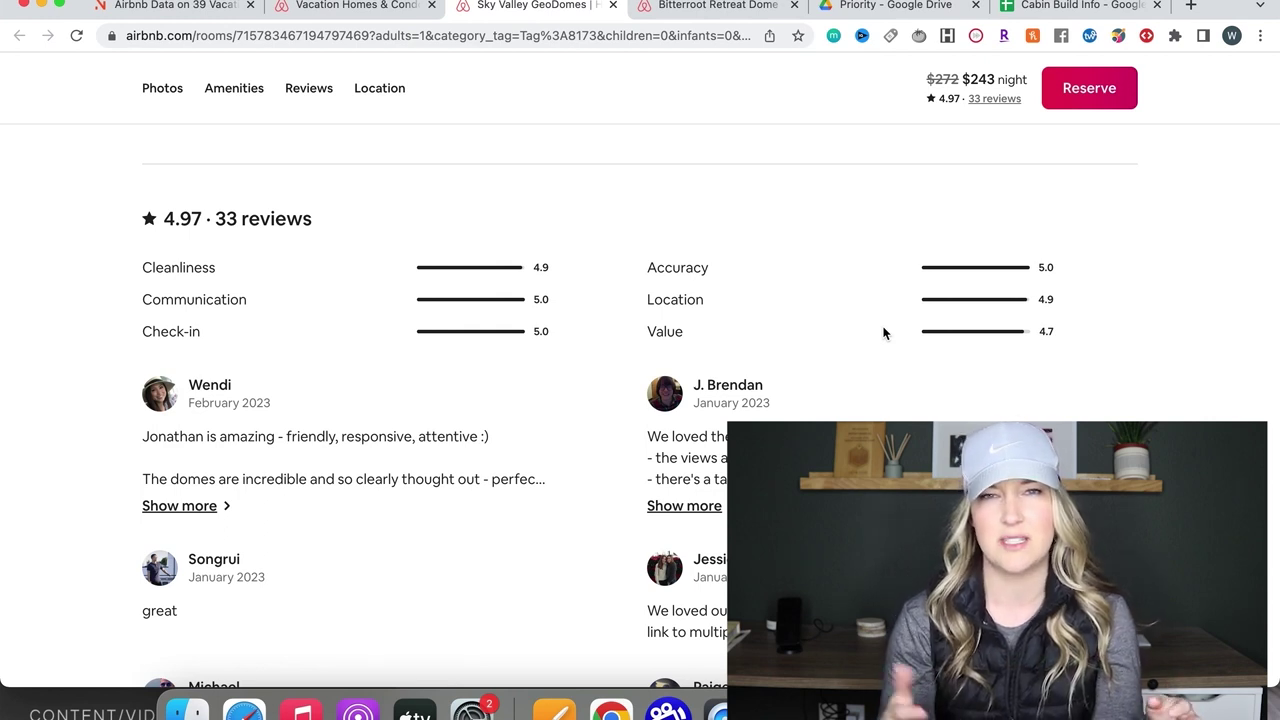
# - Close the Bitterroot Retreat Dome and Sky Valley GeoDomes pages and switch to the Cabin Build Info spreadsheet
pyautogui.click(796, 5)
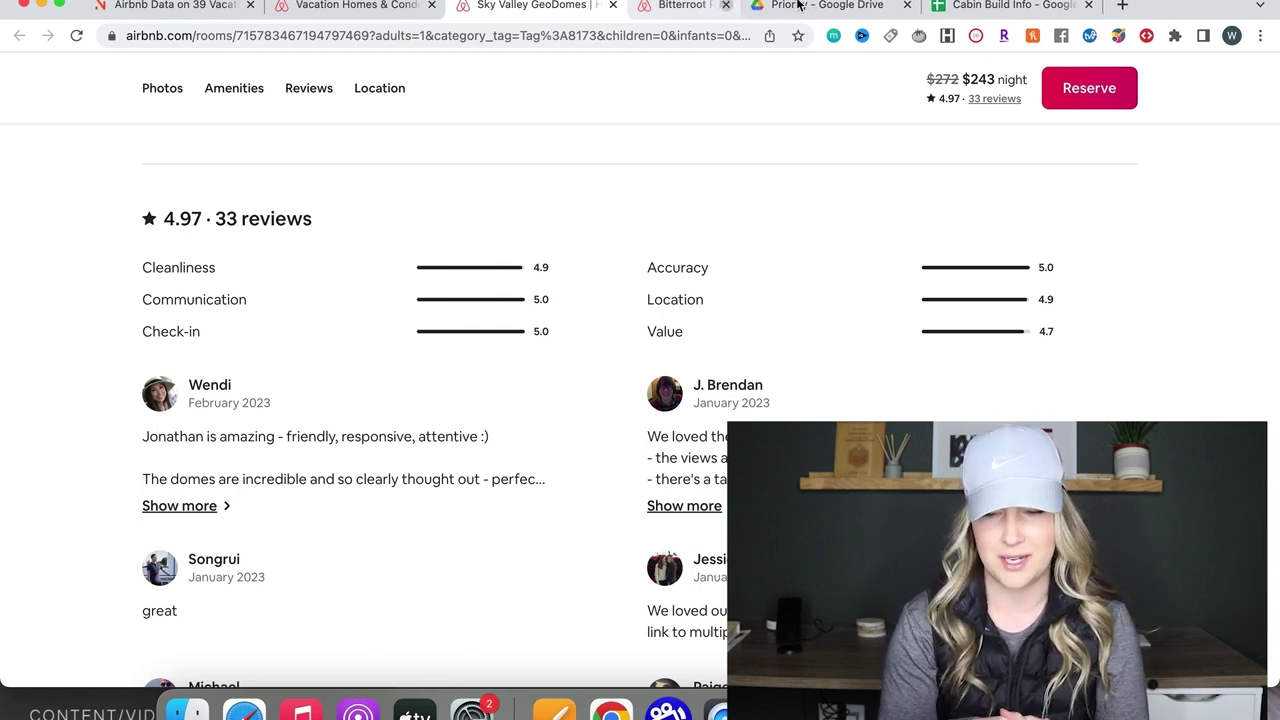
pyautogui.click(611, 8)
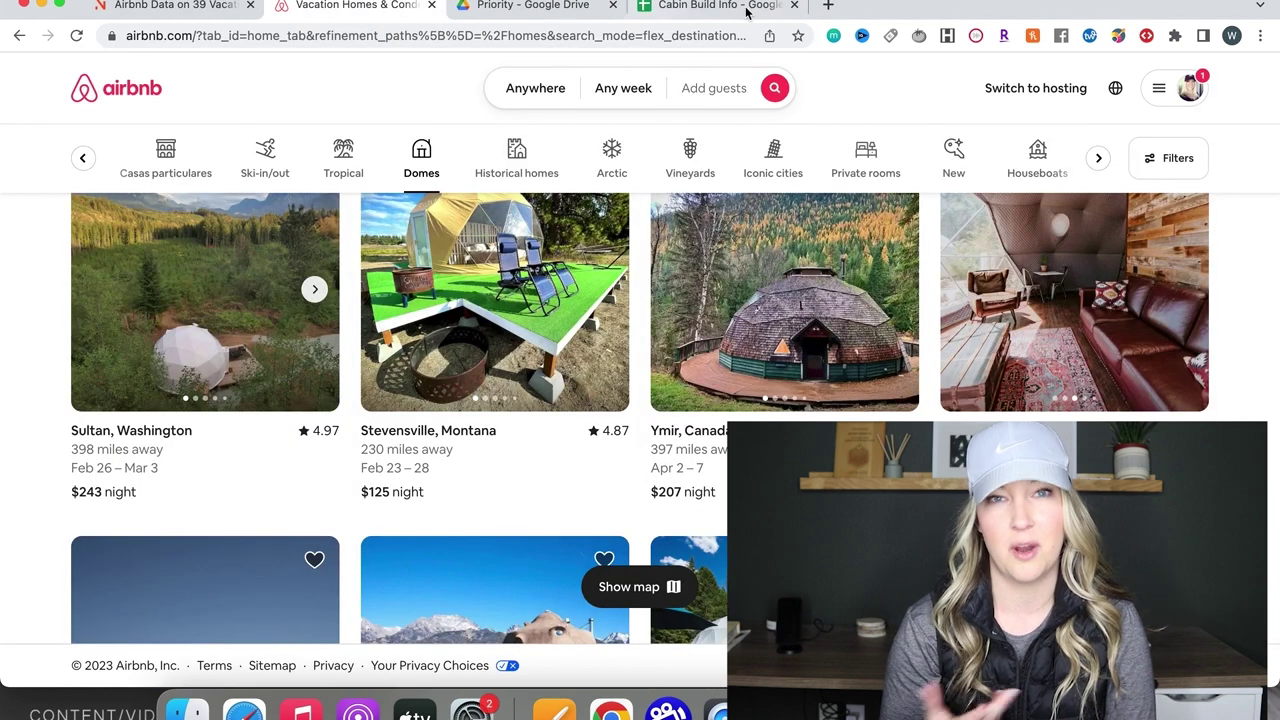
pyautogui.click(720, 8)
pyautogui.click(713, 466)
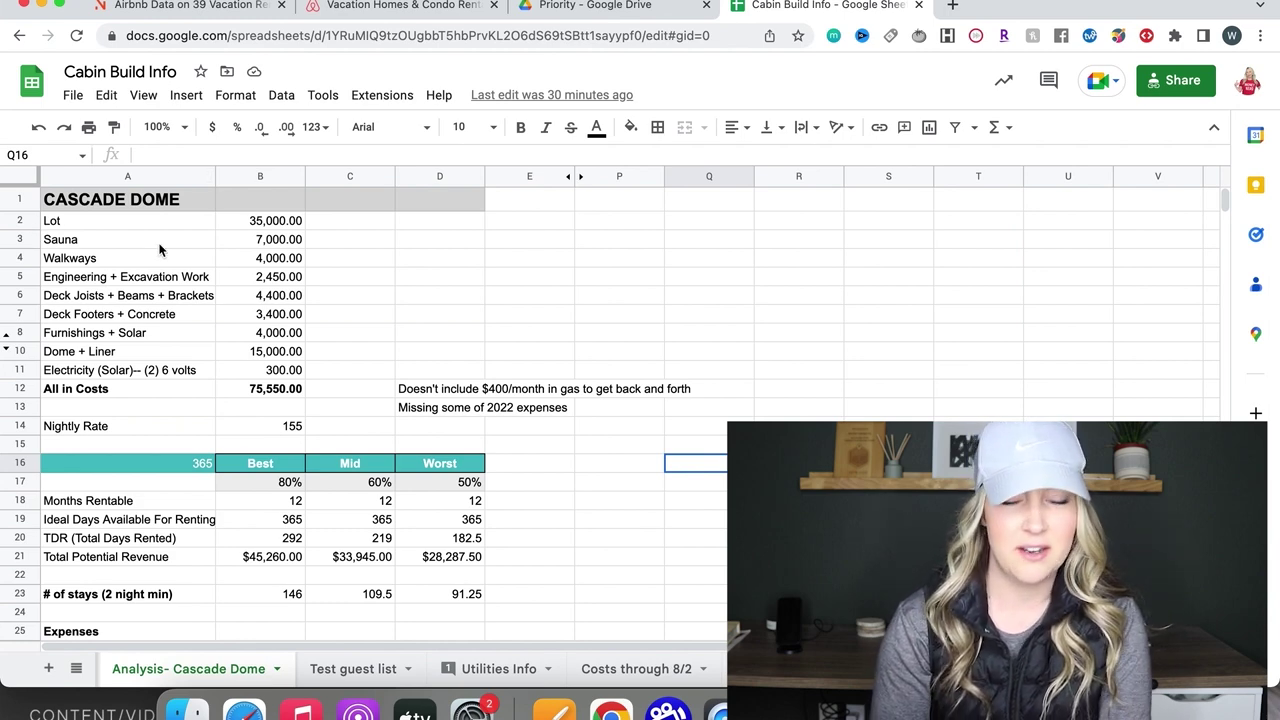
# - Review the Cascade Dome build costs from the lot through sauna, walkways, engineering and deck joists
pyautogui.click(248, 229)
pyautogui.press('Down')
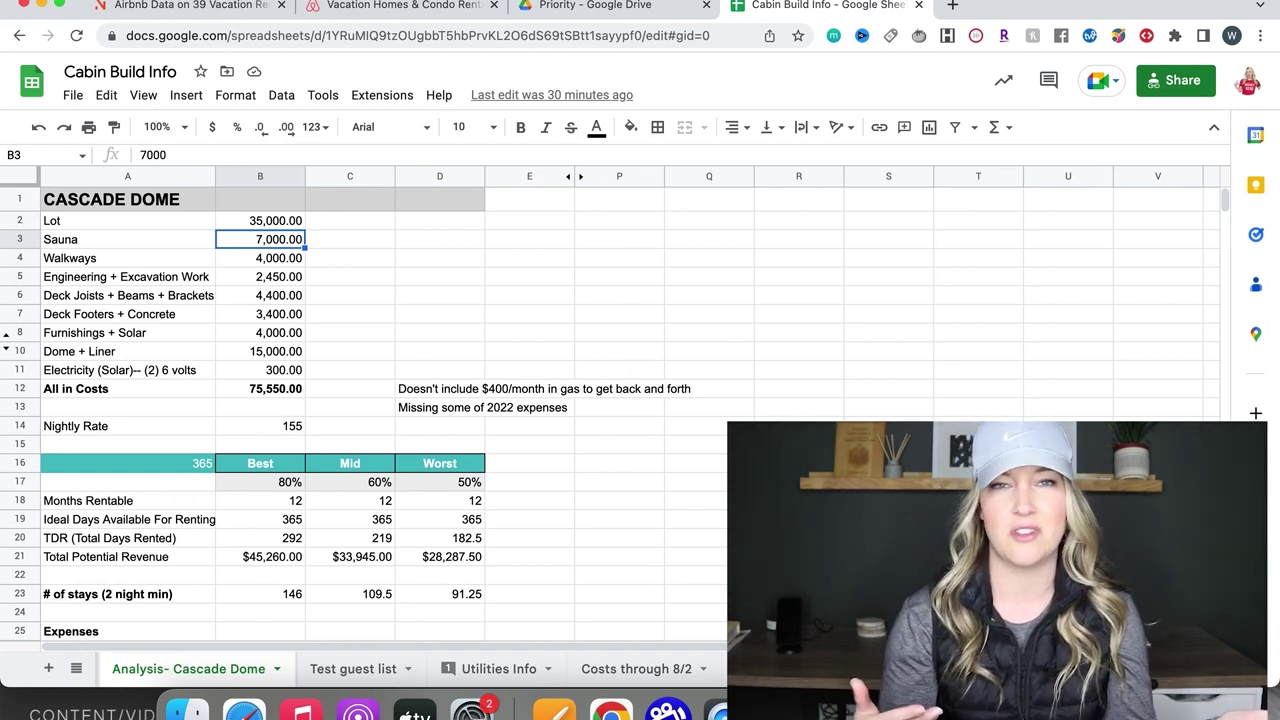
pyautogui.click(260, 258)
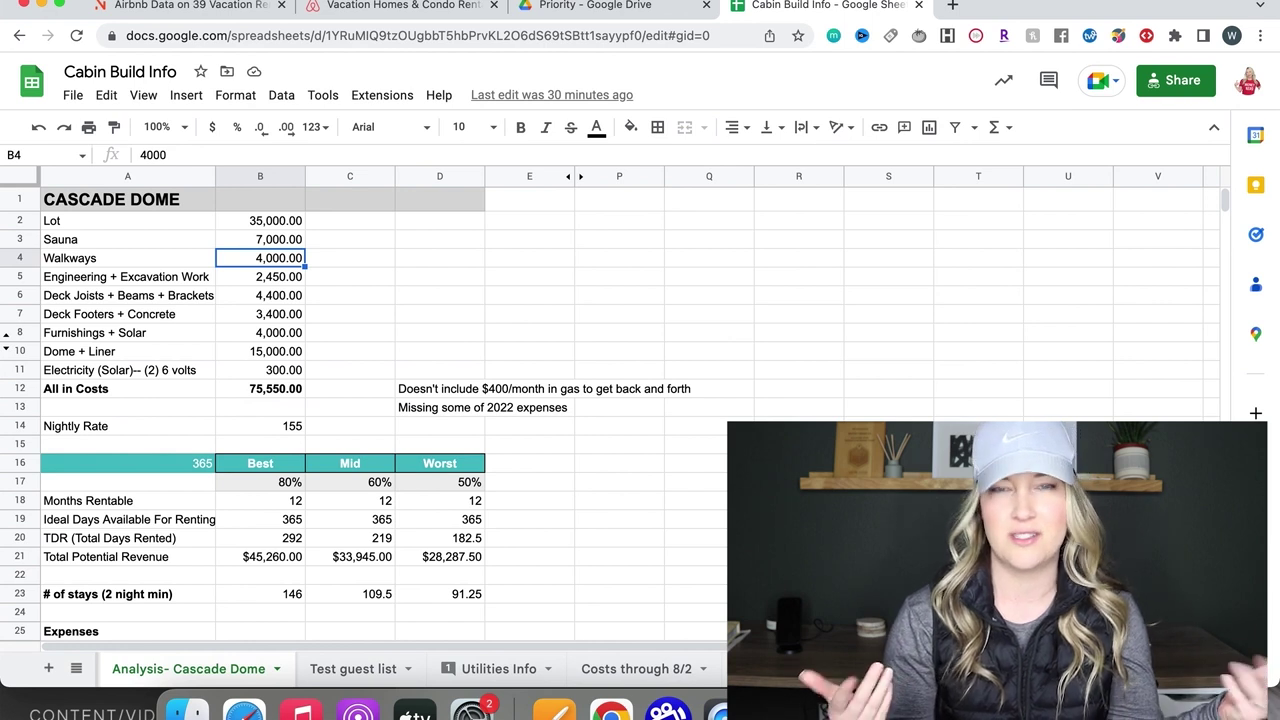
pyautogui.click(127, 258)
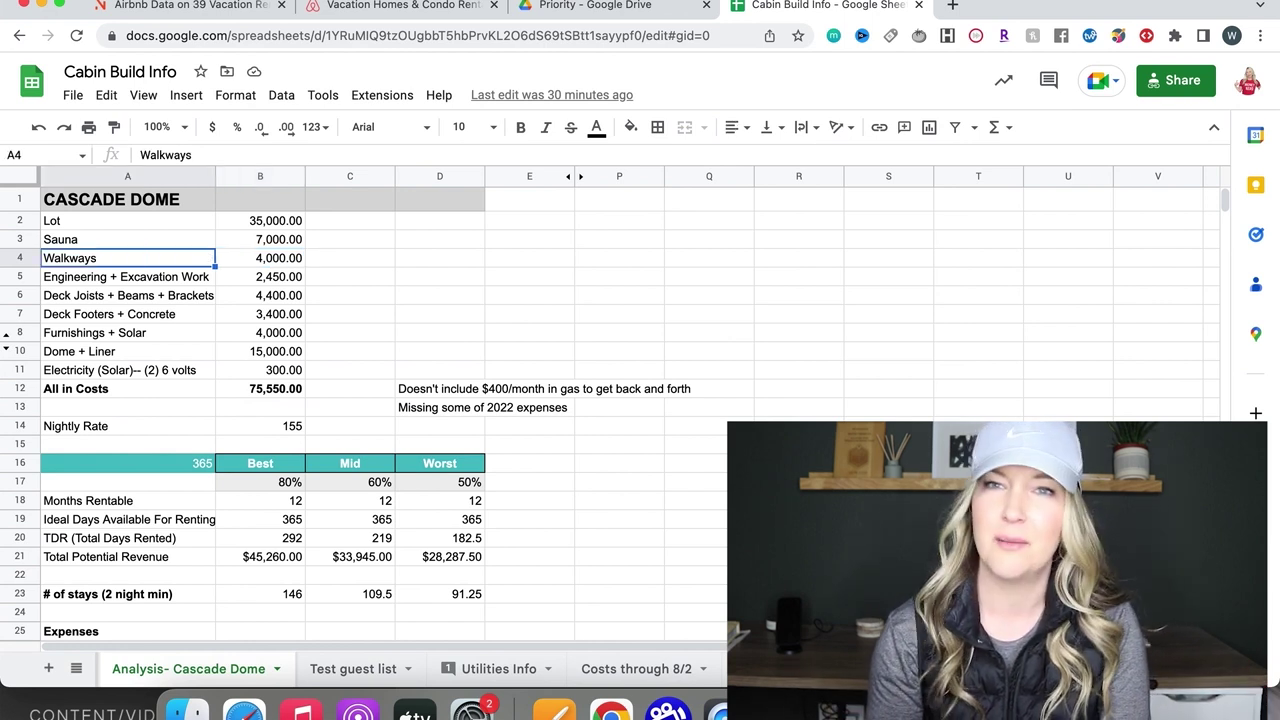
pyautogui.click(127, 277)
pyautogui.click(260, 277)
pyautogui.press('Down')
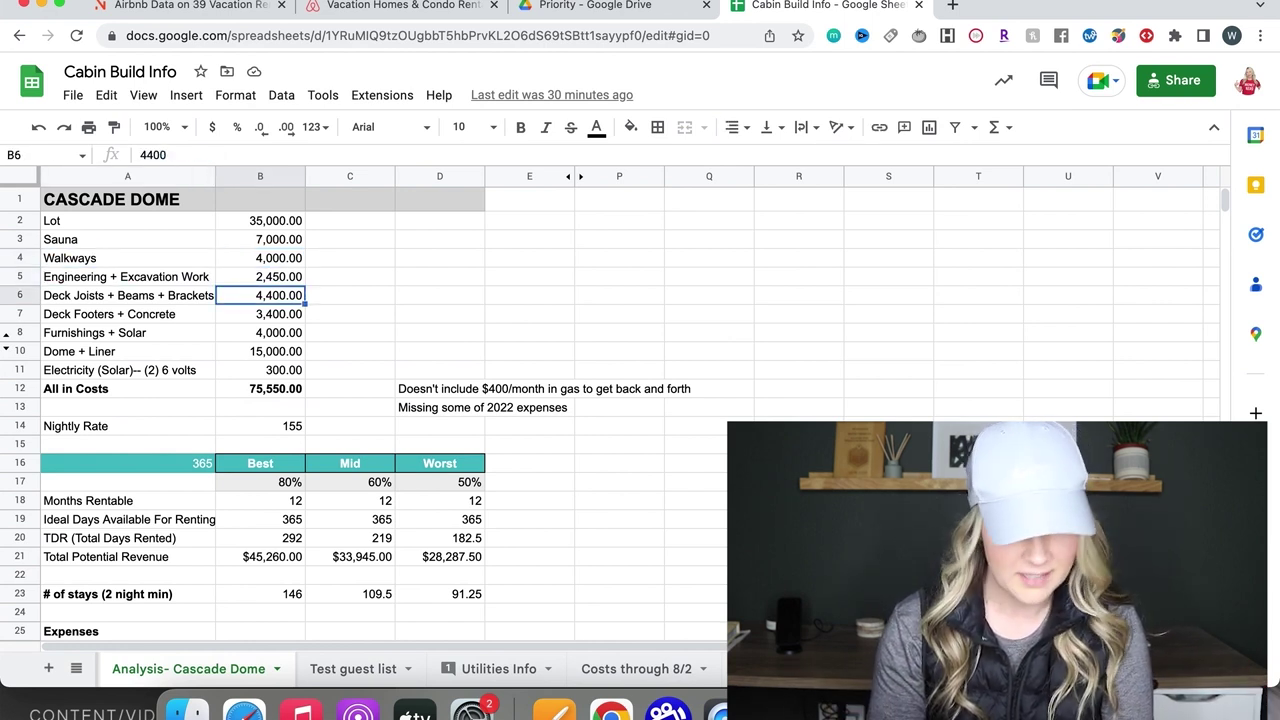
# - Review the remaining build costs down to the All in Costs formula and the note about missing 2022 expenses
pyautogui.press('Right')
pyautogui.press('Down')
pyautogui.press('Down')
pyautogui.press('Down')
pyautogui.press('Down')
pyautogui.press('Down')
pyautogui.click(260, 388)
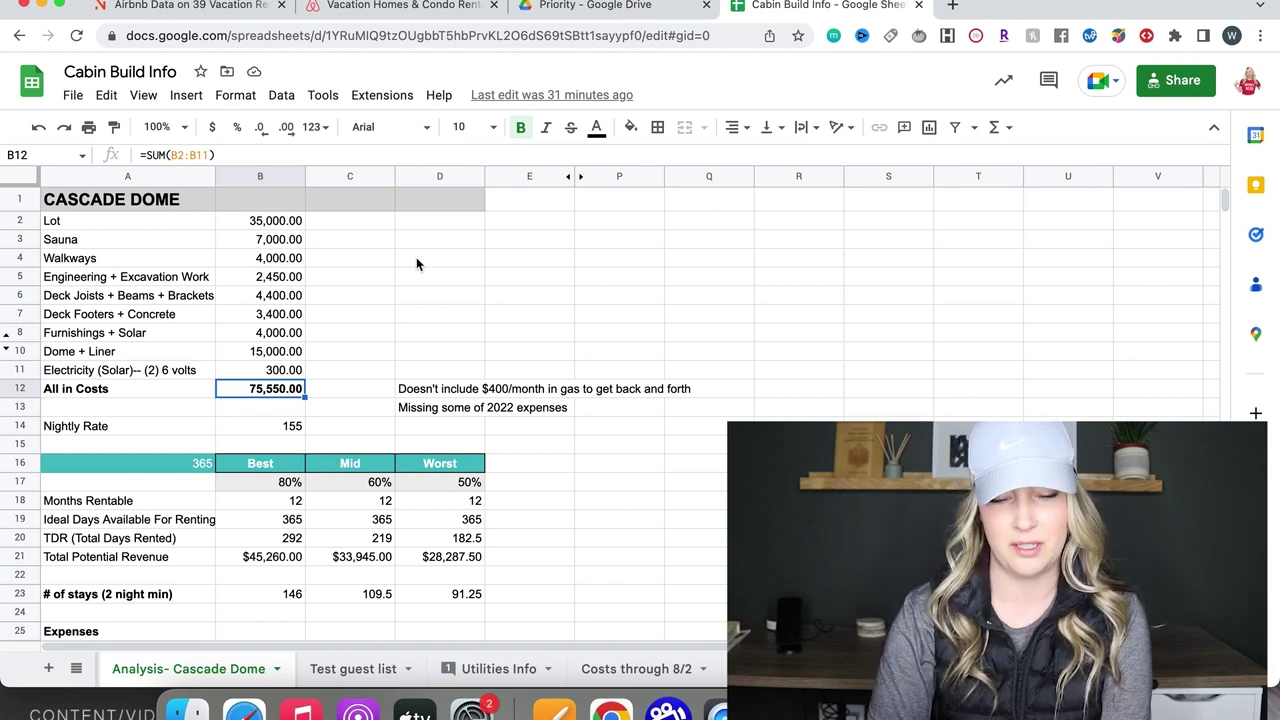
pyautogui.click(418, 410)
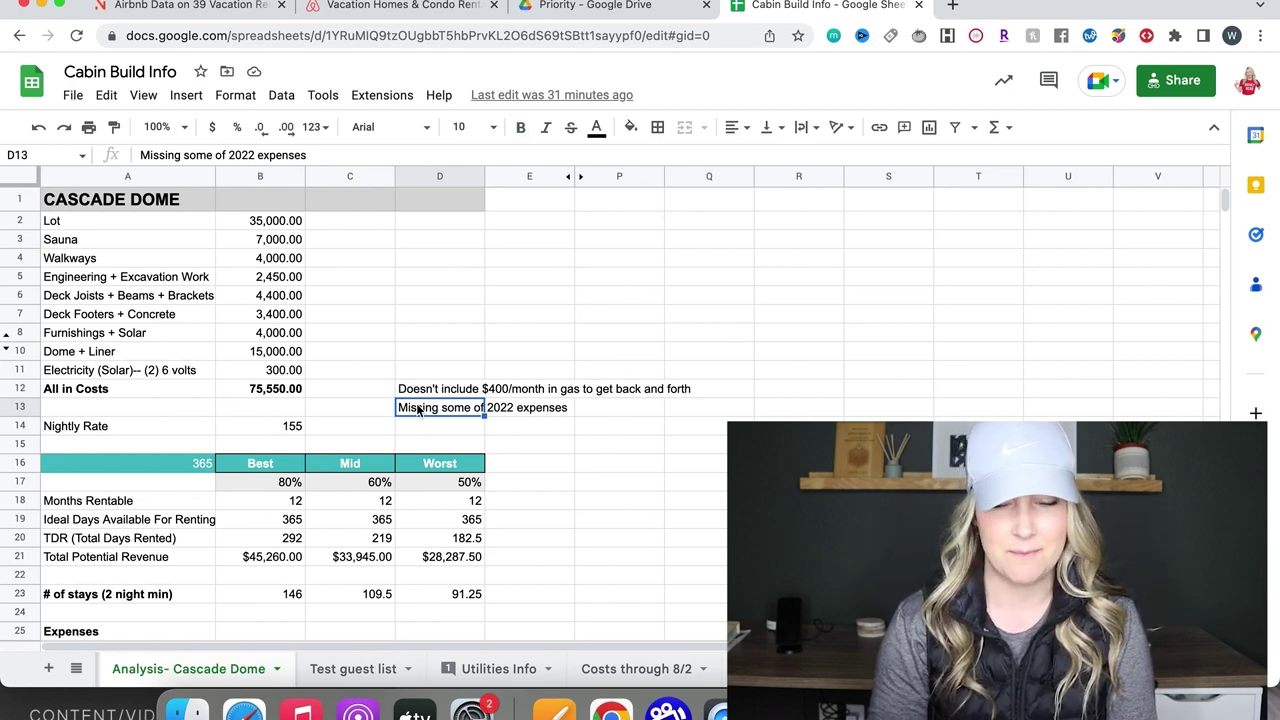
# - Examine the nightly rate and the occupancy percentages of the best, mid and worst scenarios
pyautogui.scroll(-3, 418, 408)
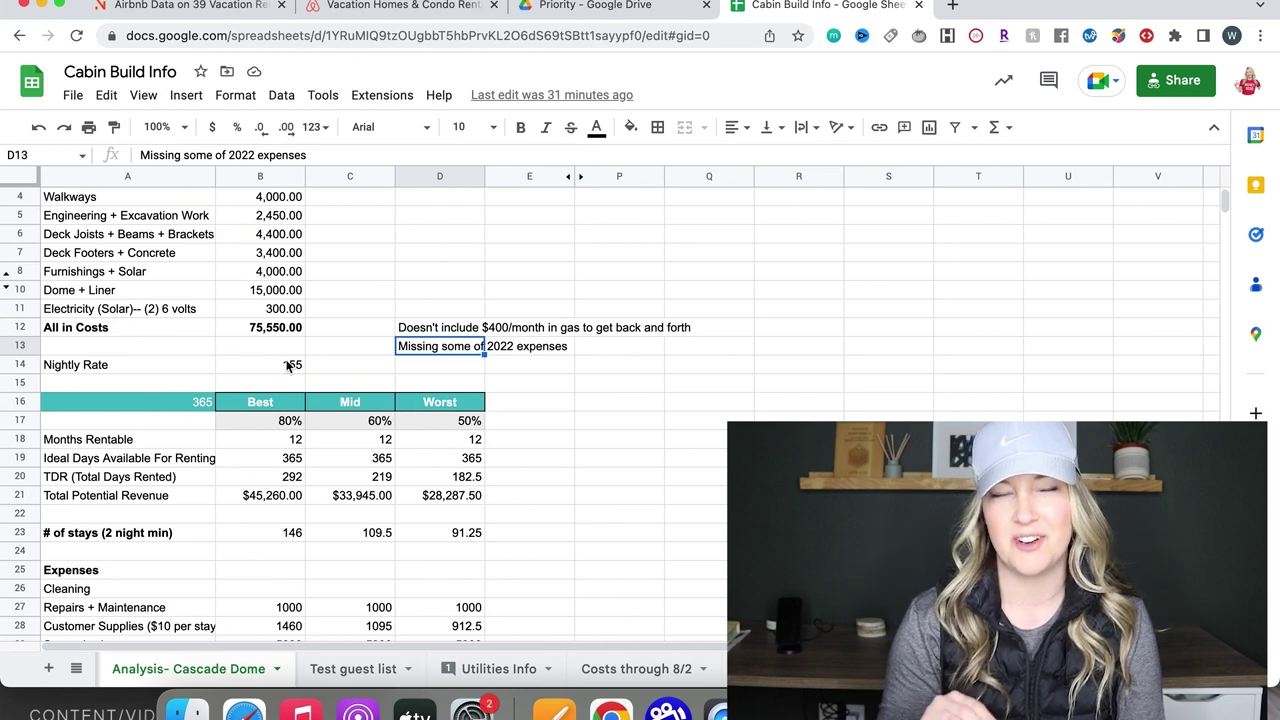
pyautogui.click(290, 368)
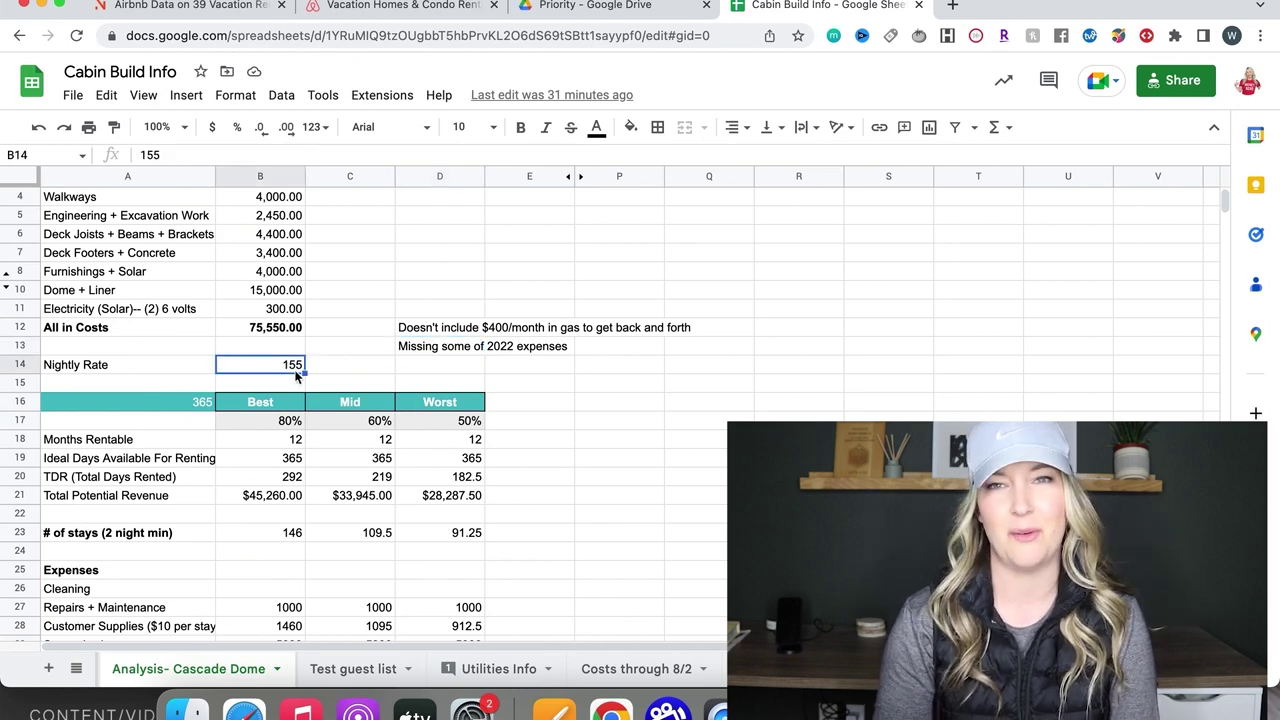
pyautogui.scroll(-1, 296, 377)
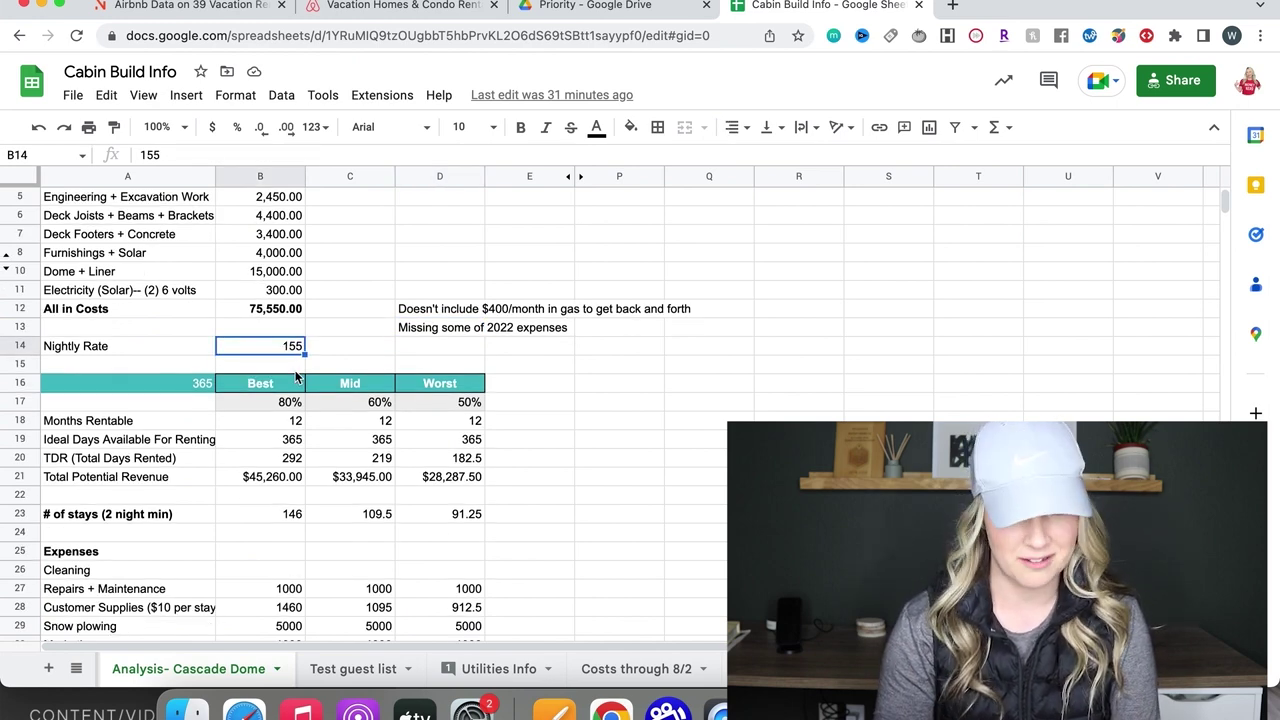
pyautogui.click(641, 390)
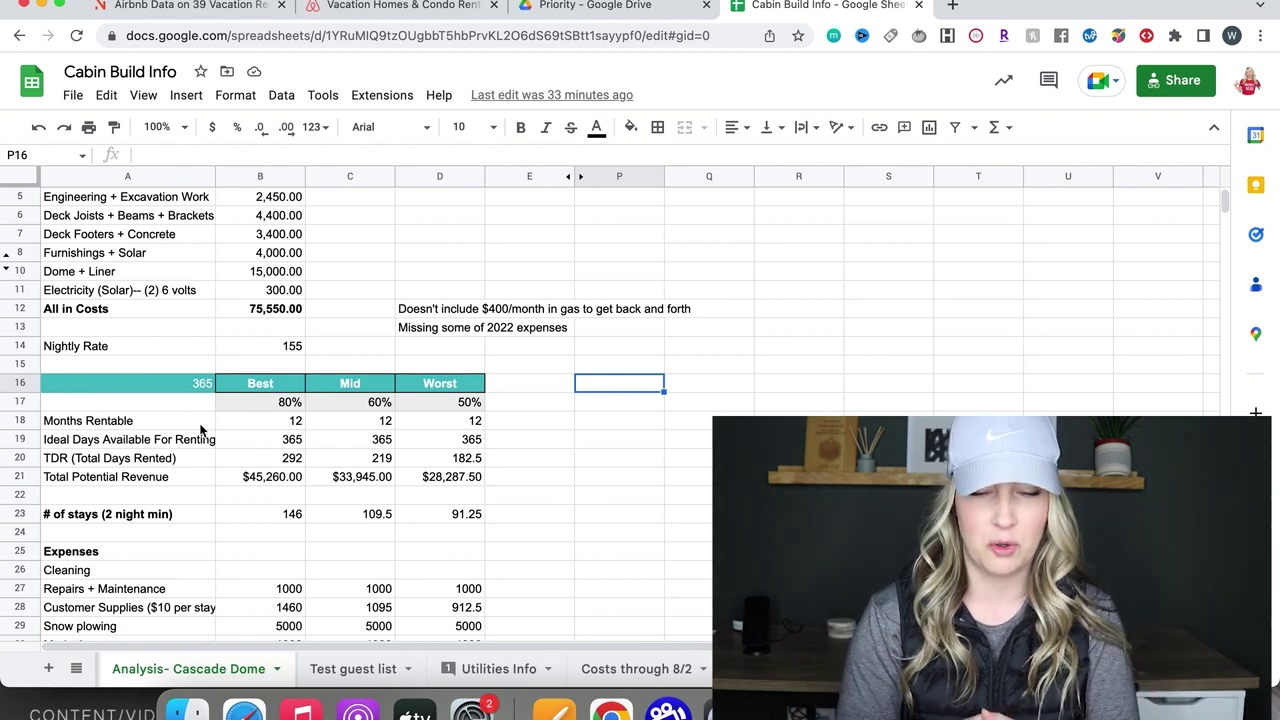
pyautogui.click(264, 402)
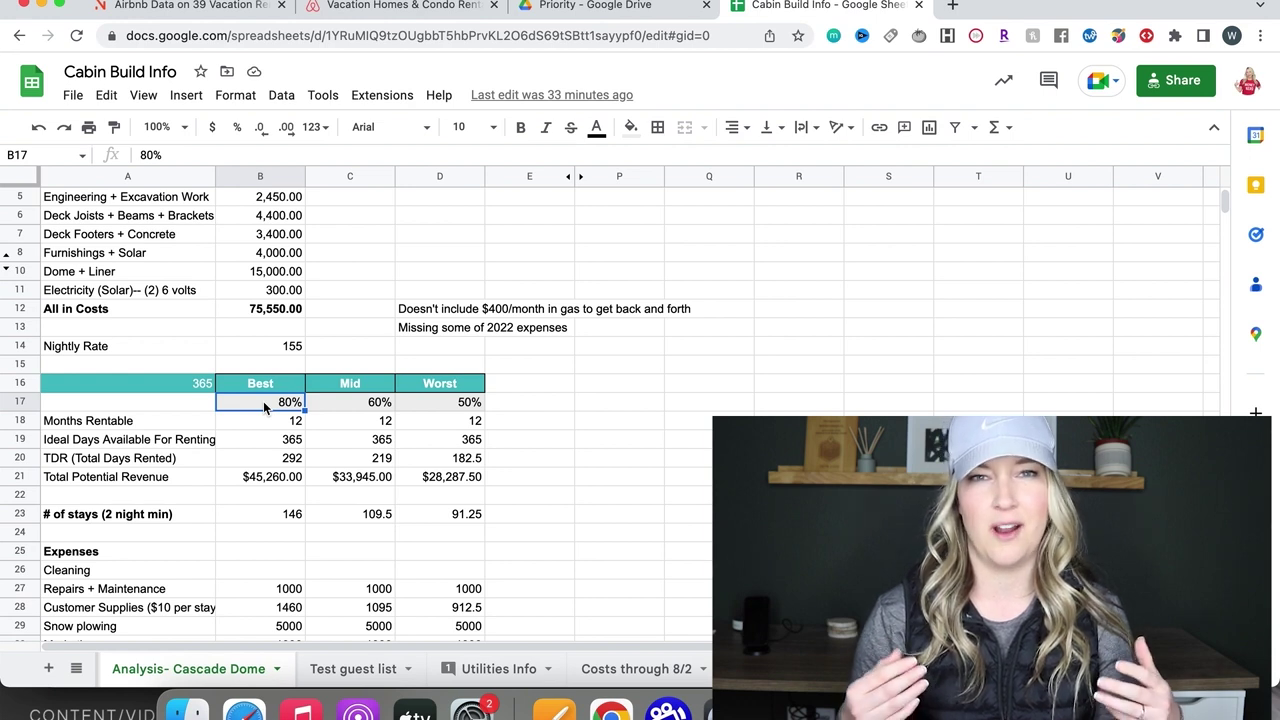
pyautogui.press('Right')
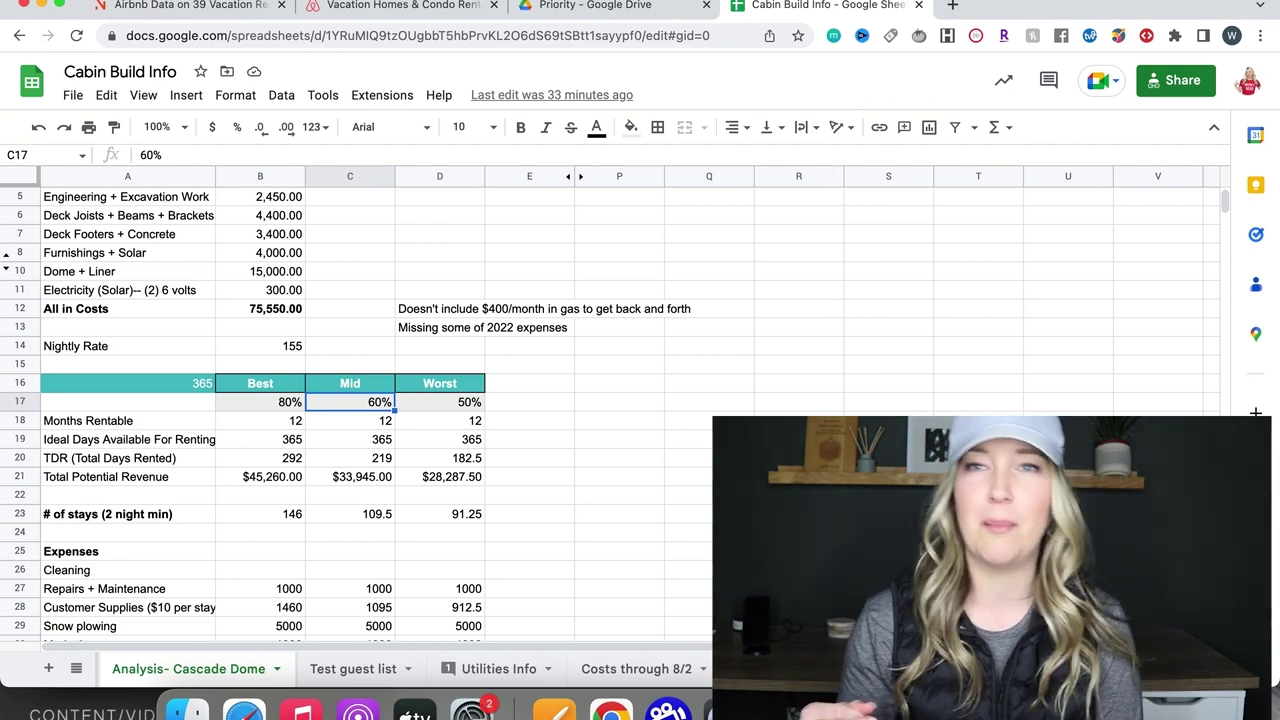
pyautogui.click(440, 401)
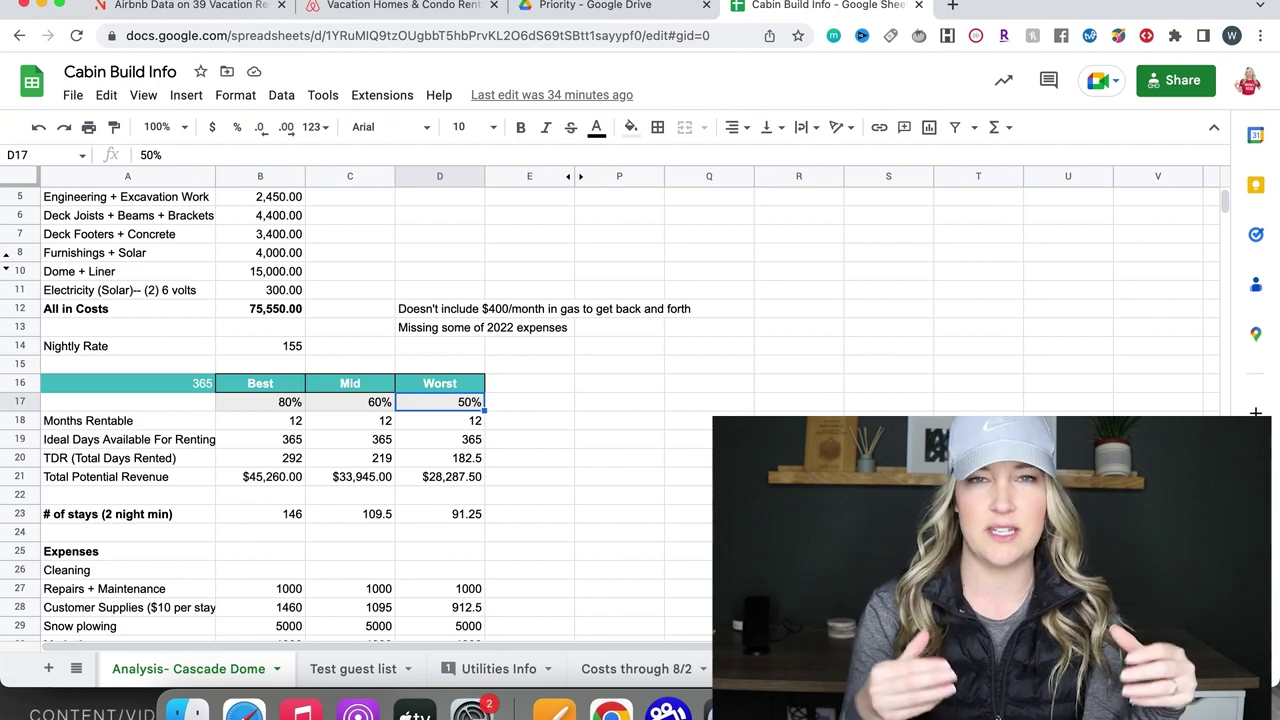
# - Examine the rentable months, available days and total days rented, and highlight the Total Potential Revenue row across all scenarios
pyautogui.click(295, 422)
pyautogui.press('Down')
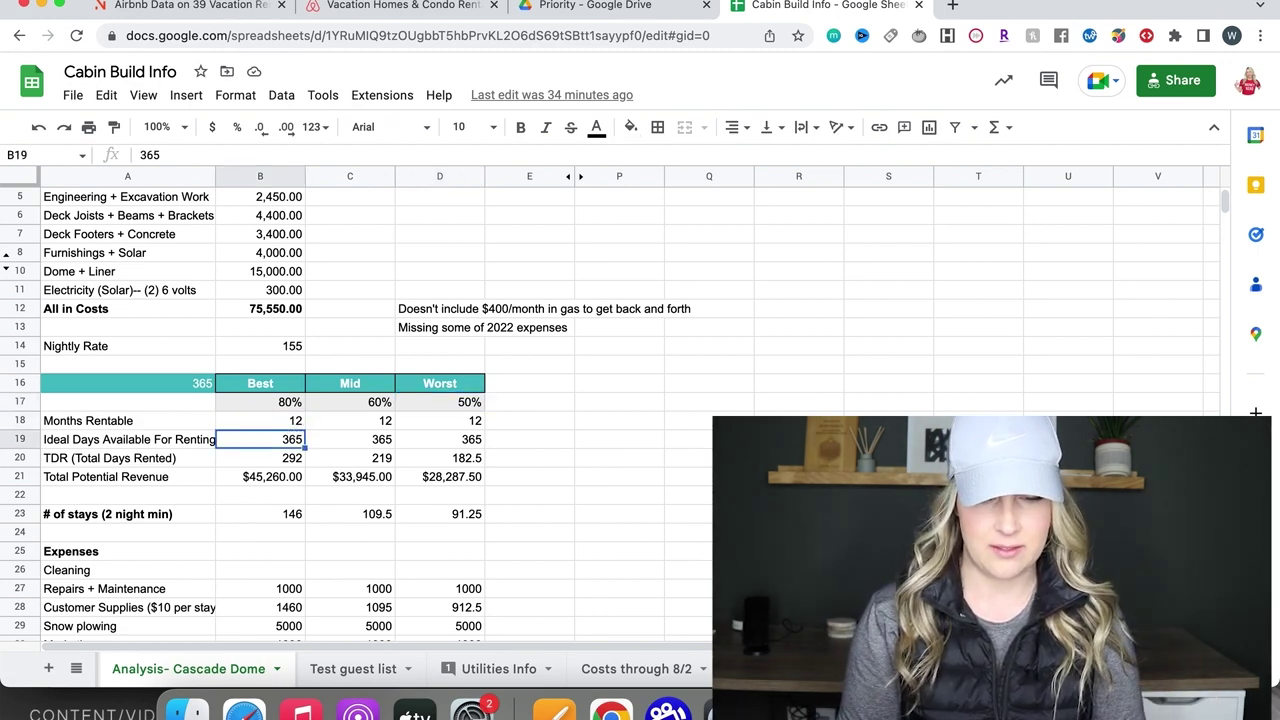
pyautogui.click(258, 461)
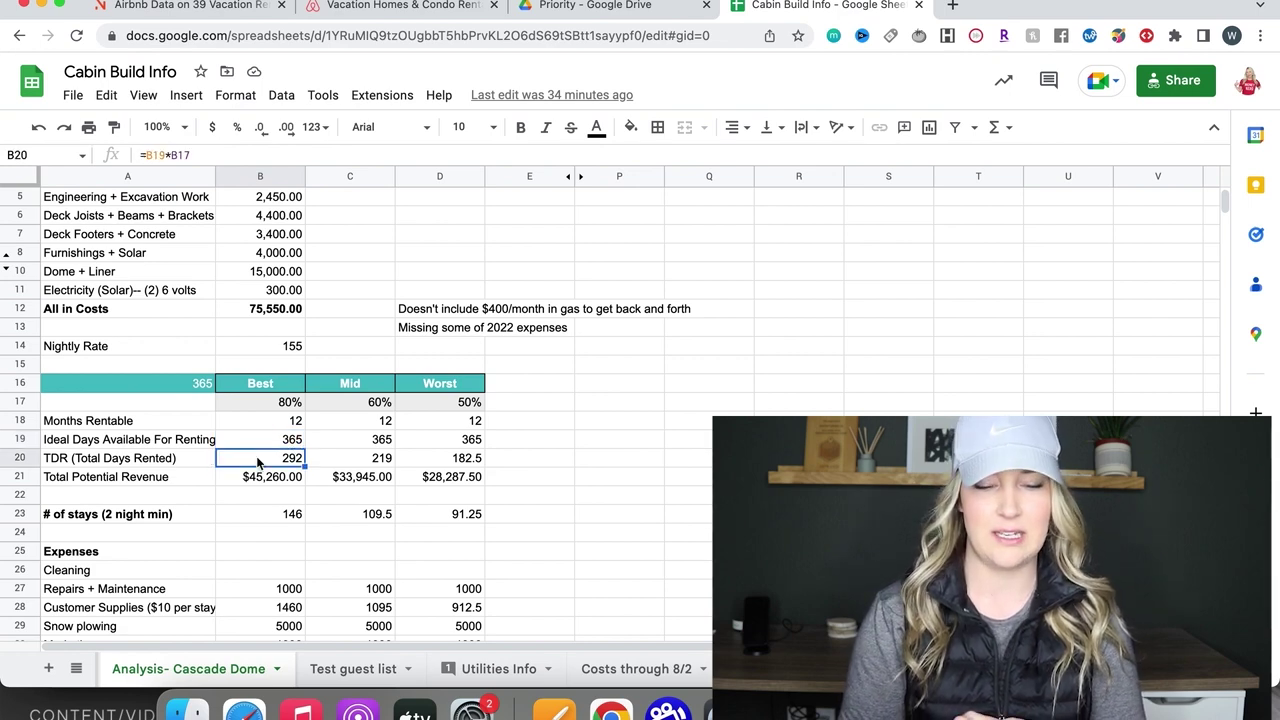
pyautogui.press('Right')
pyautogui.press('Right')
pyautogui.press('Right')
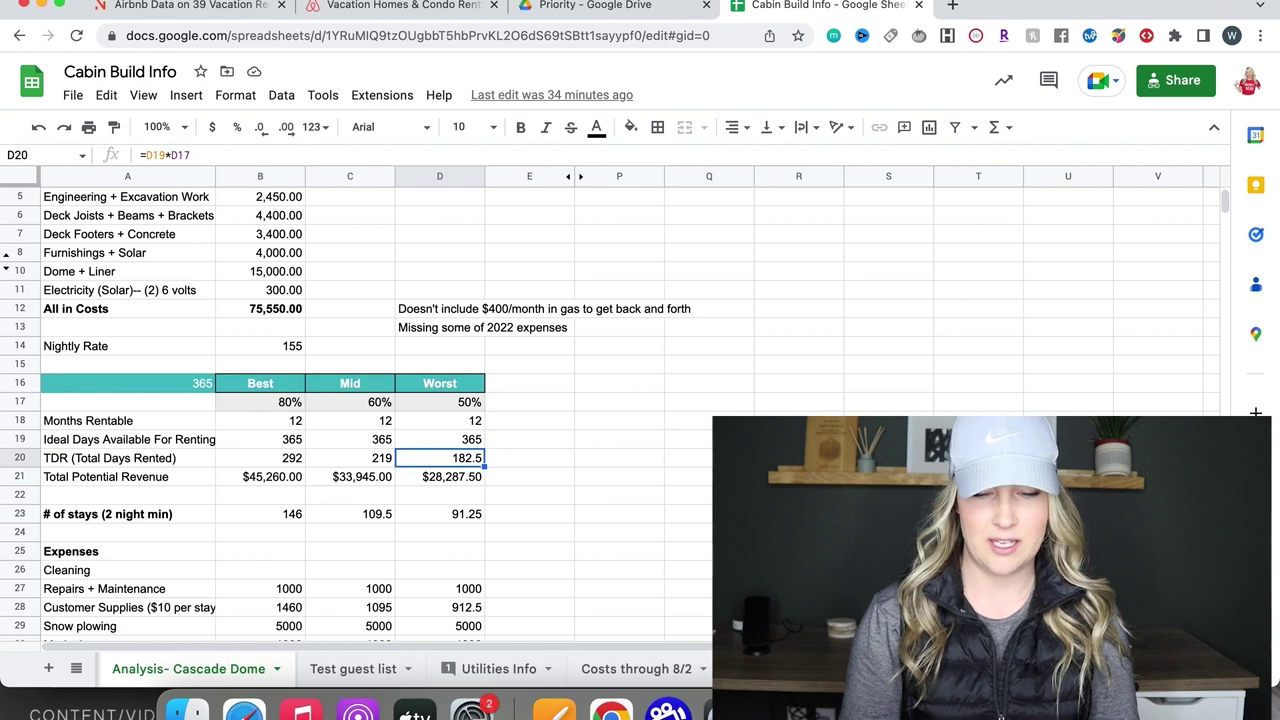
pyautogui.scroll(-1, 477, 538)
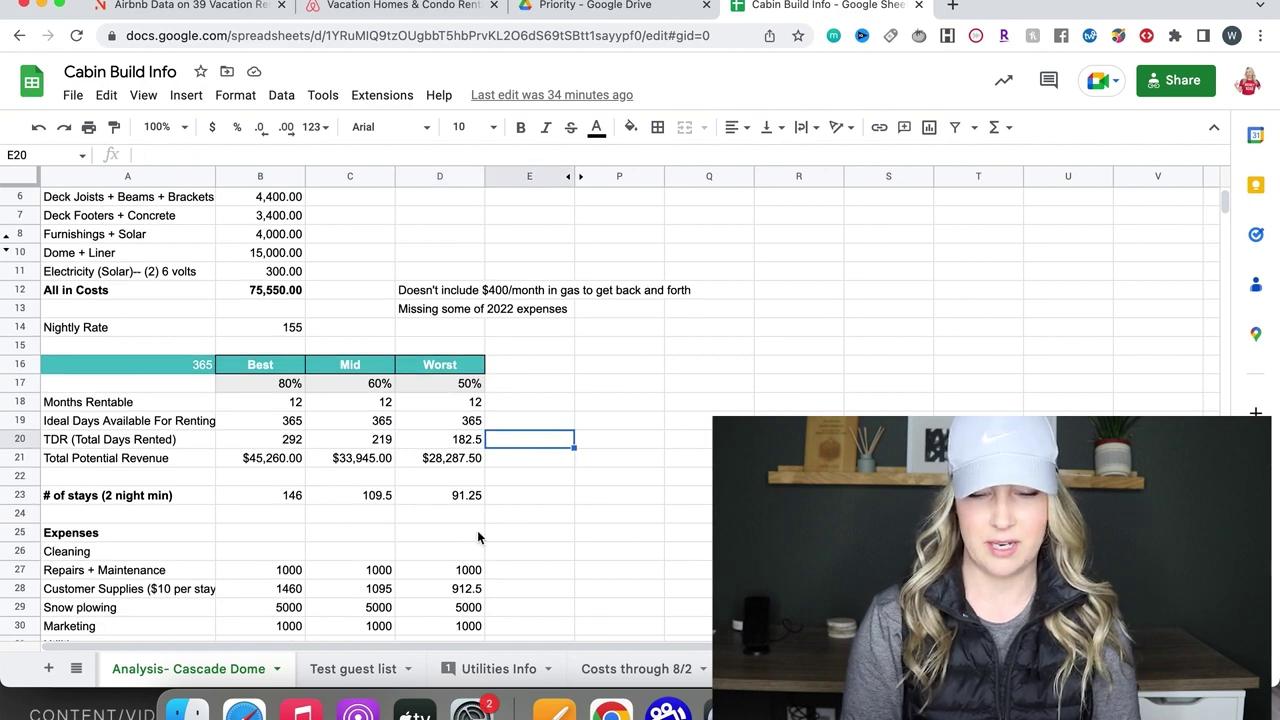
pyautogui.click(82, 461)
pyautogui.moveTo(82, 461); pyautogui.dragTo(450, 460)
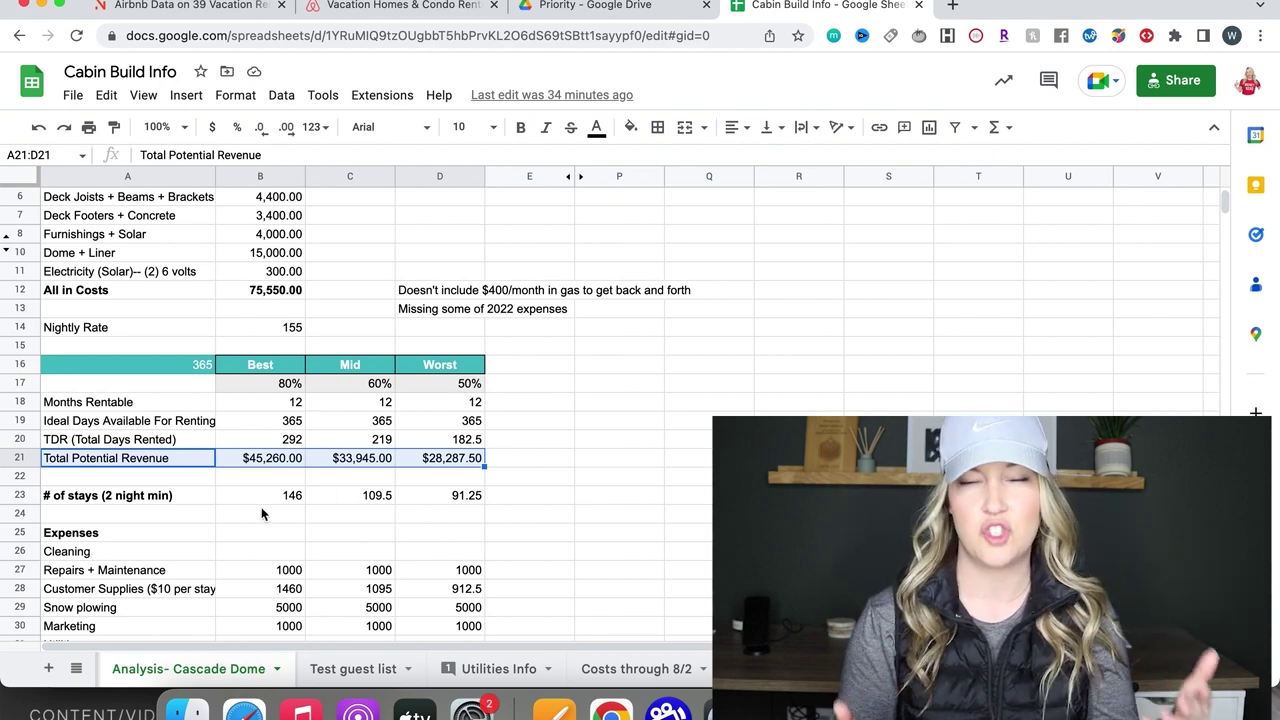
# - Review the number of stays and the expense lines, from snow plowing and marketing through utilities, firewood and miscellaneous
pyautogui.click(656, 551)
pyautogui.scroll(-3, 656, 553)
pyautogui.scroll(-1, 656, 557)
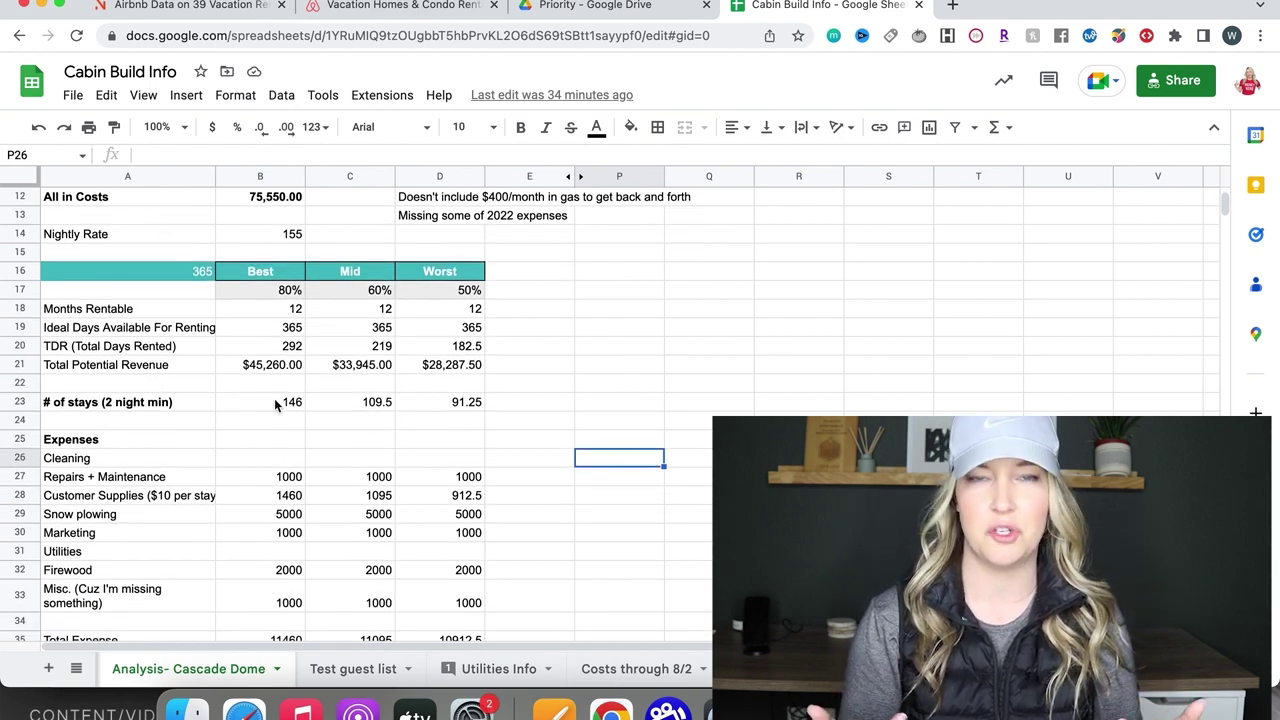
pyautogui.scroll(-1, 272, 456)
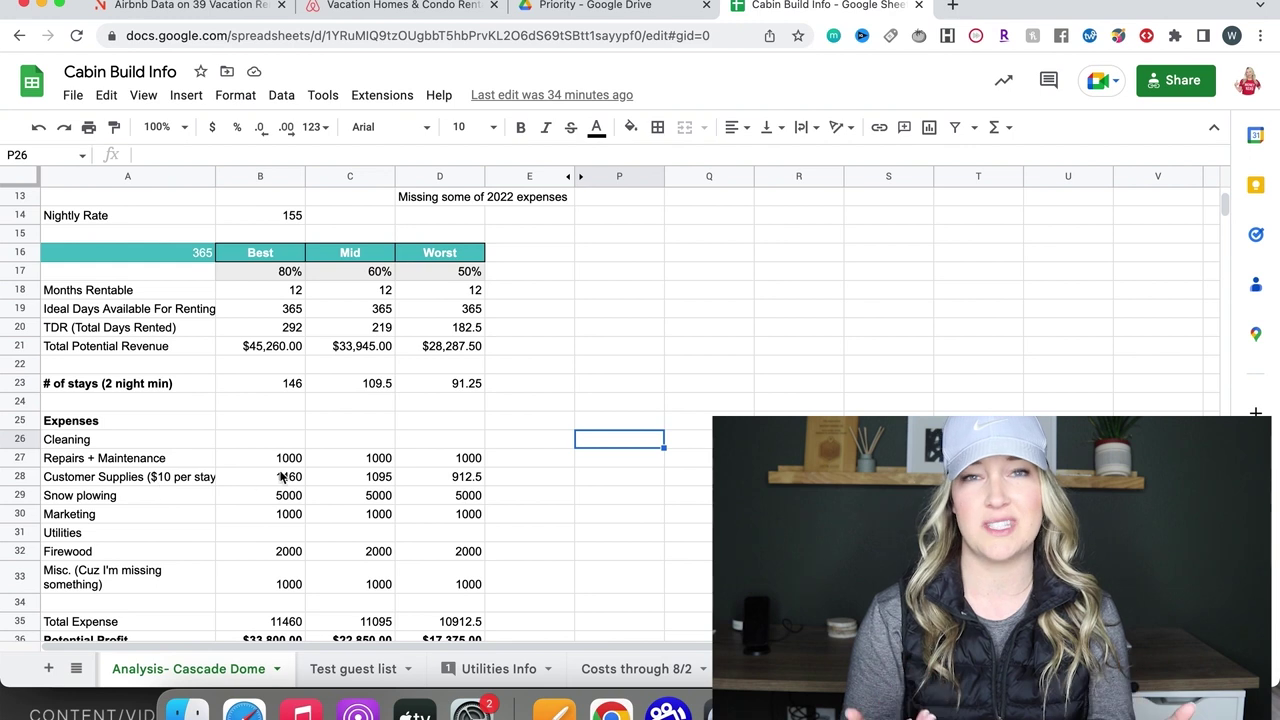
pyautogui.click(262, 497)
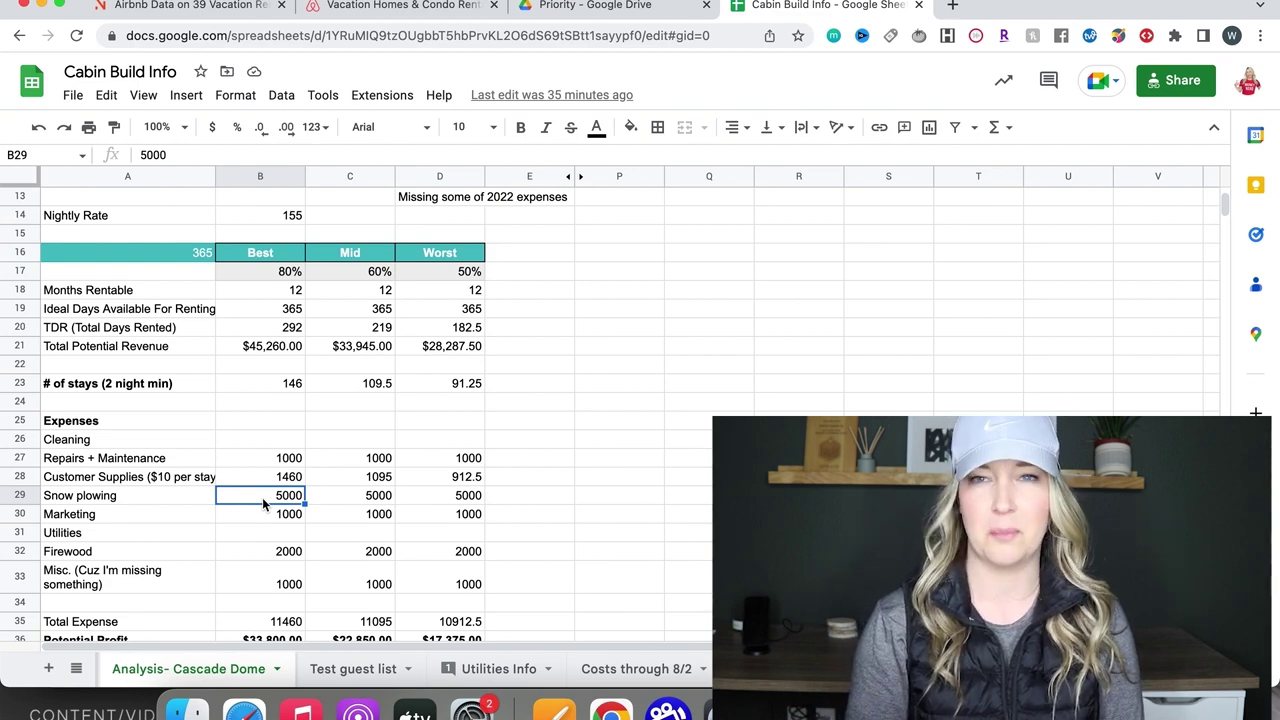
pyautogui.scroll(-1, 262, 497)
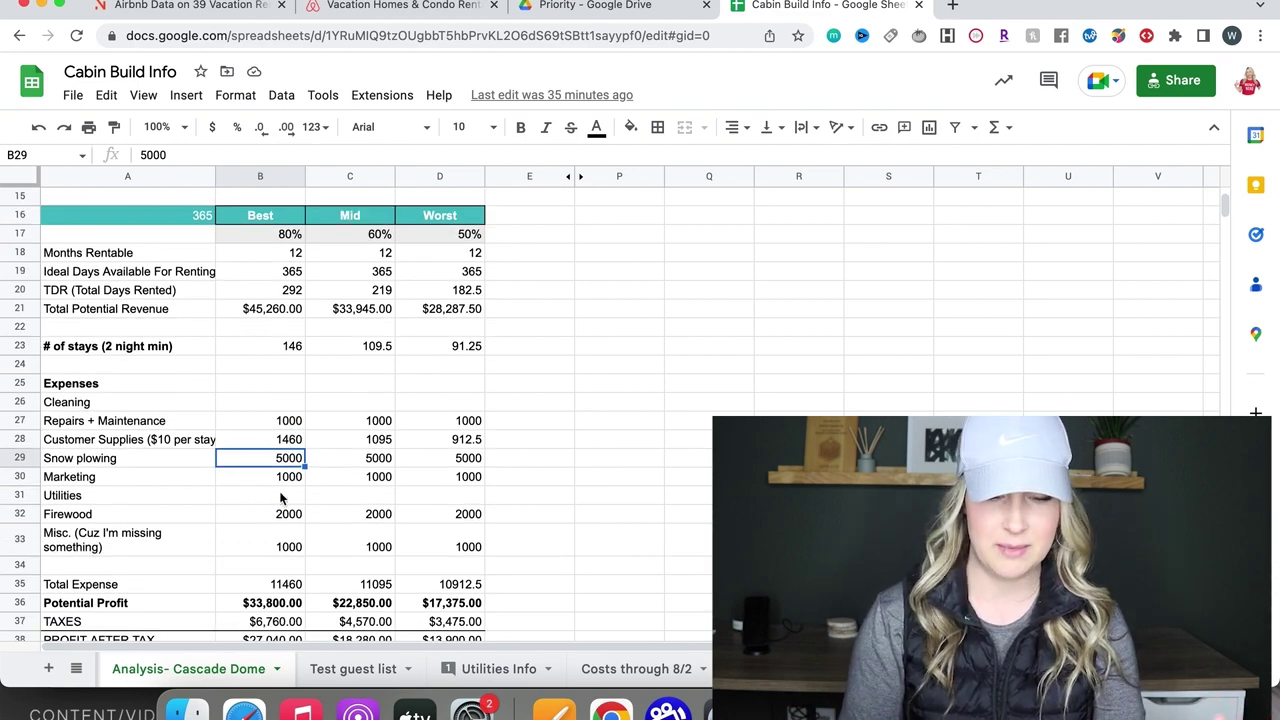
pyautogui.click(291, 480)
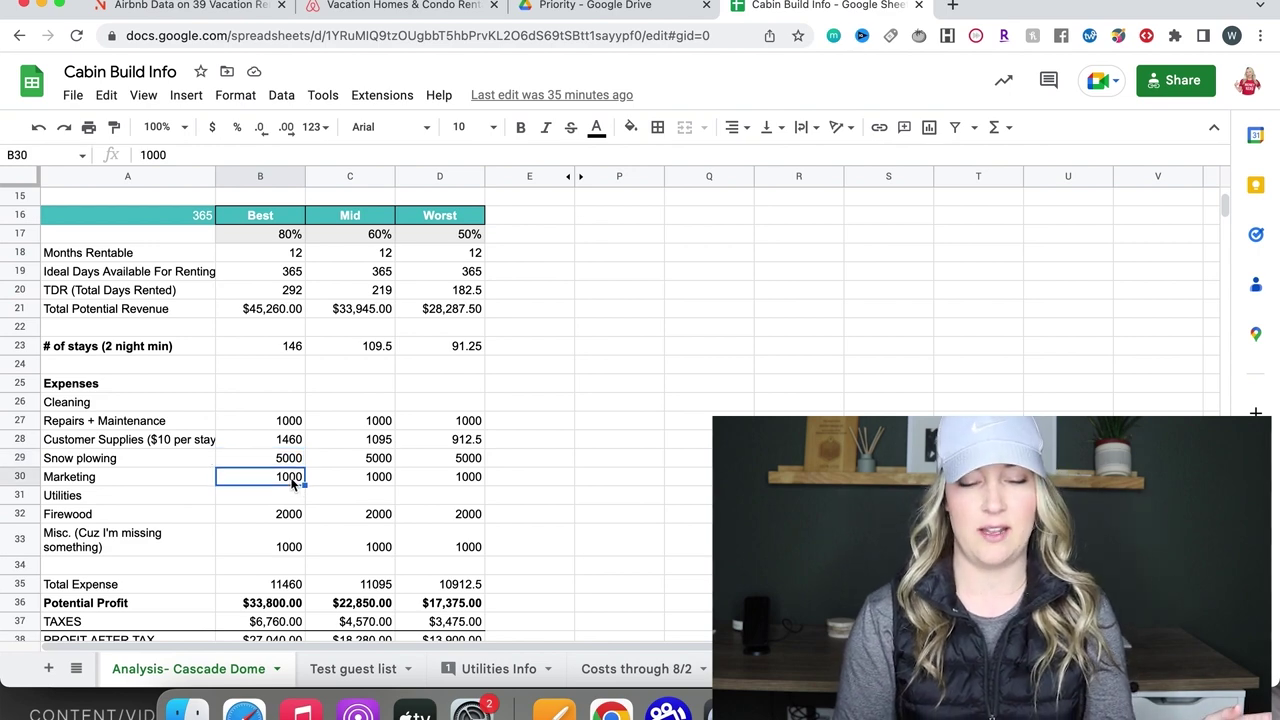
pyautogui.press('Down')
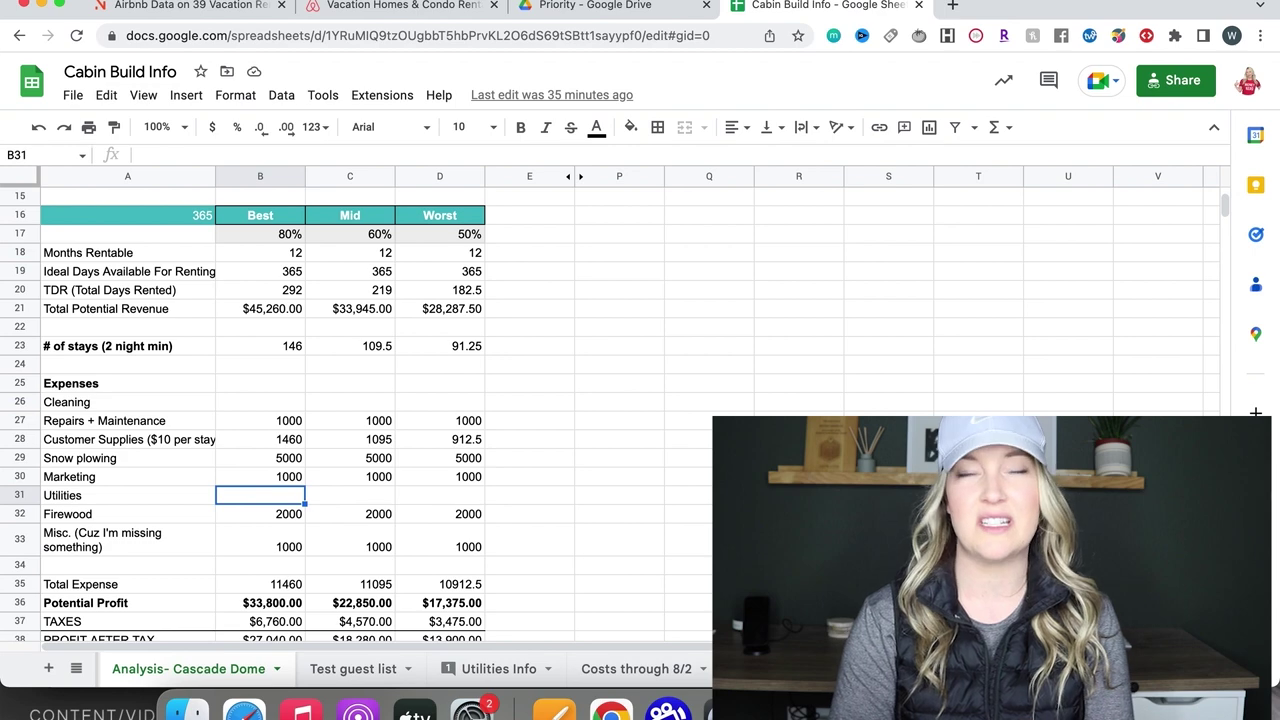
pyautogui.press('Down')
pyautogui.press('Down')
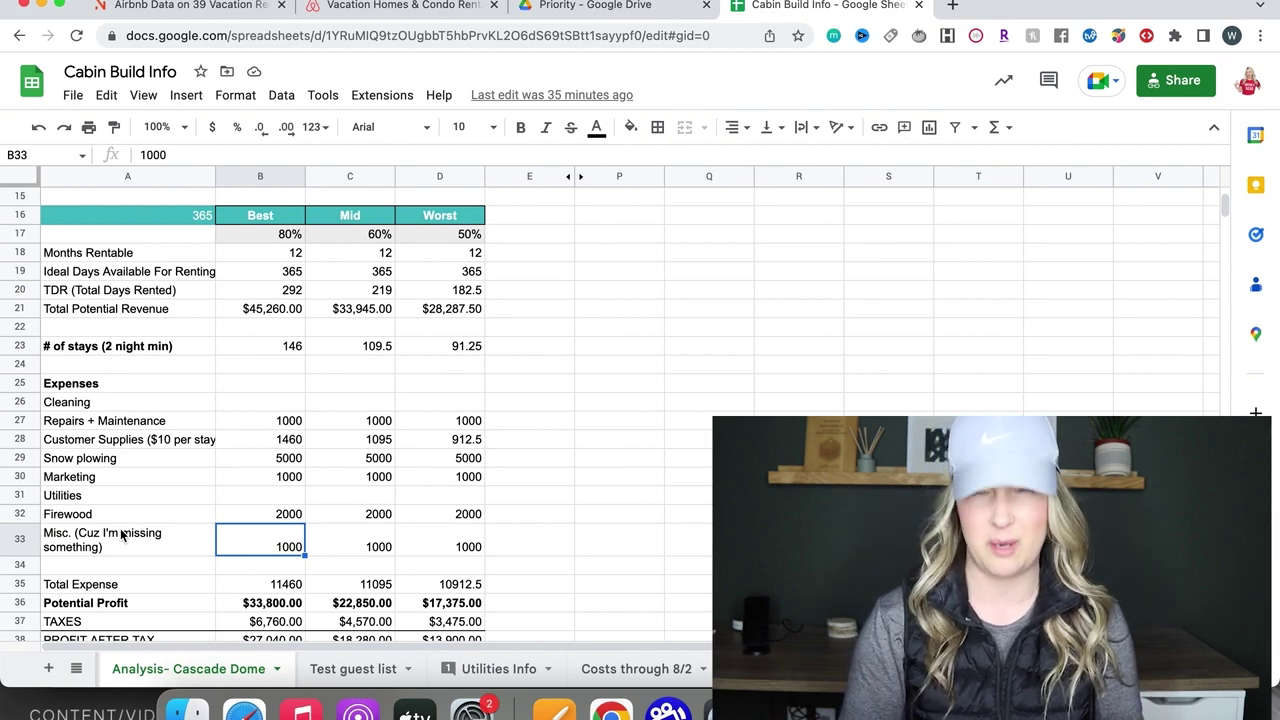
pyautogui.press('Left')
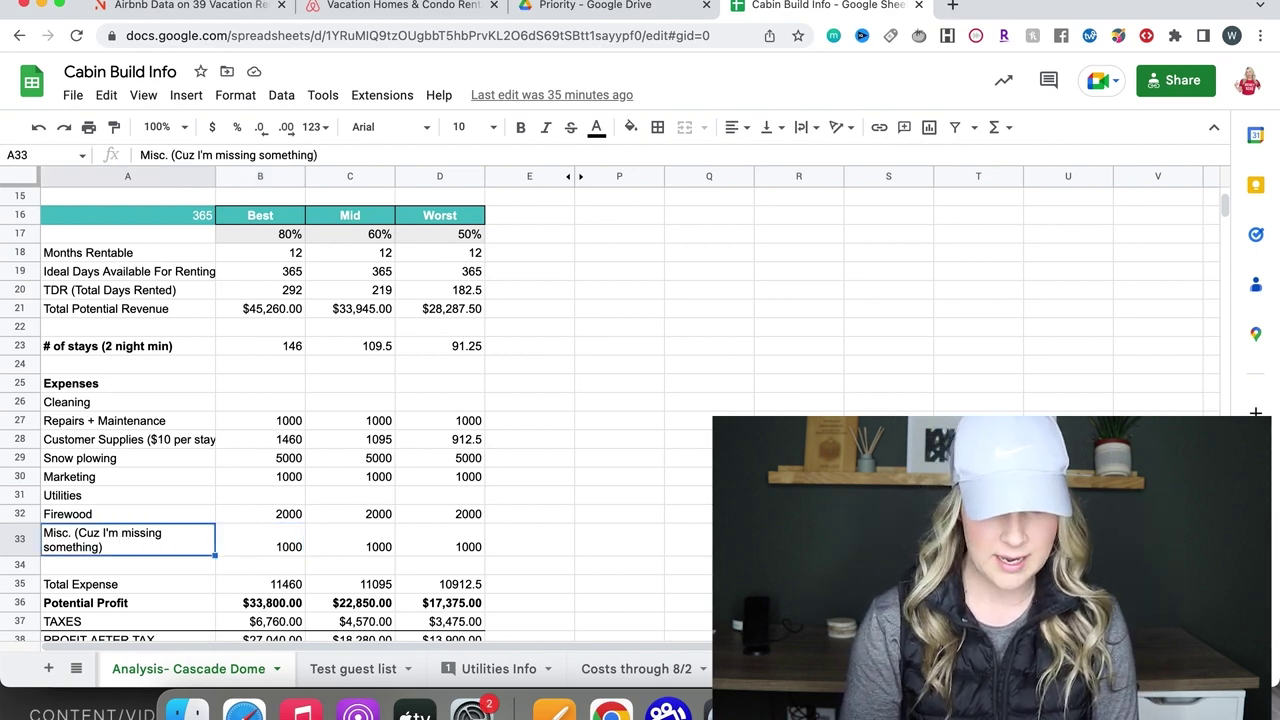
# - Examine the total expense, potential profit, tax formula and profit after tax, focusing on the best scenario
pyautogui.press('Down')
pyautogui.scroll(-1, 122, 537)
pyautogui.scroll(-2, 130, 542)
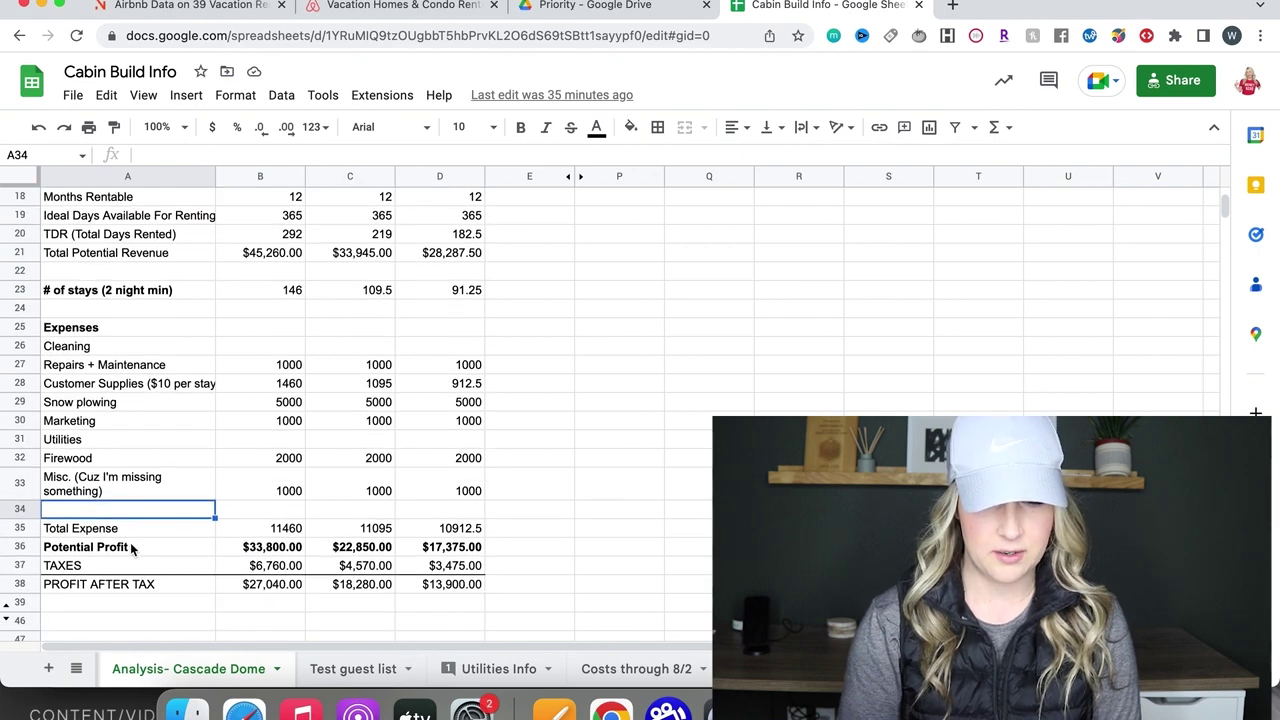
pyautogui.click(272, 569)
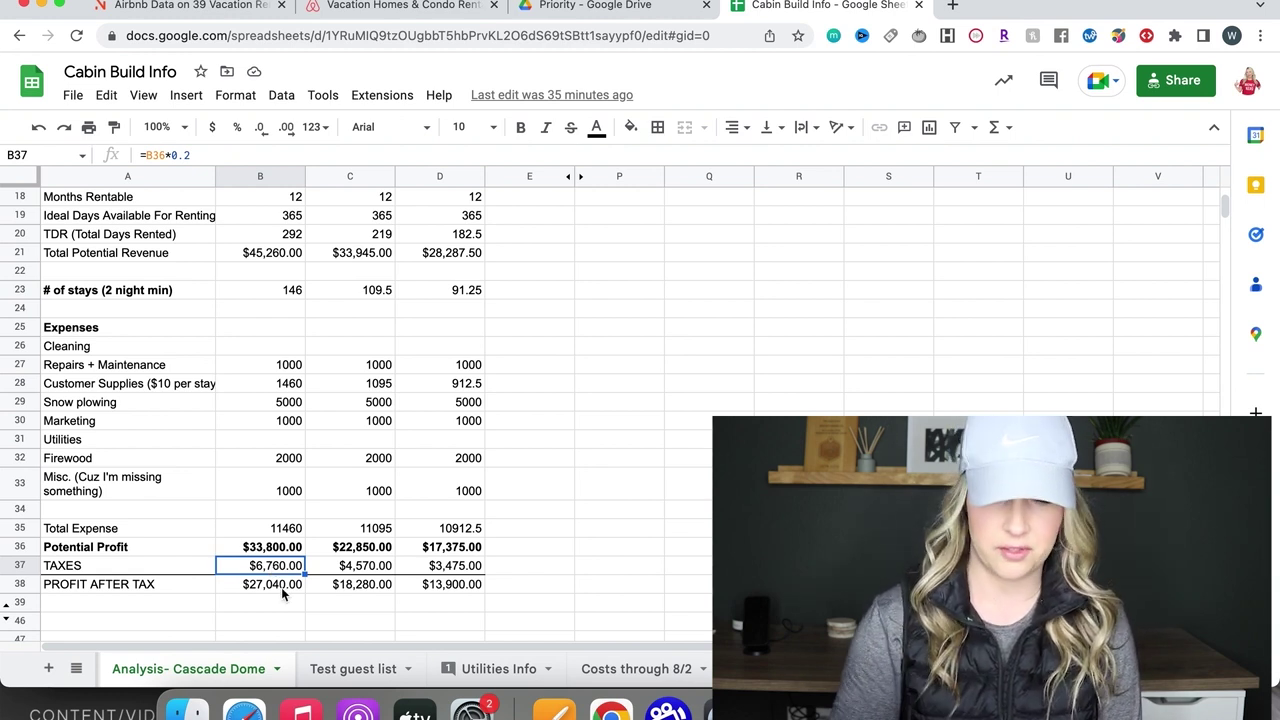
pyautogui.click(281, 596)
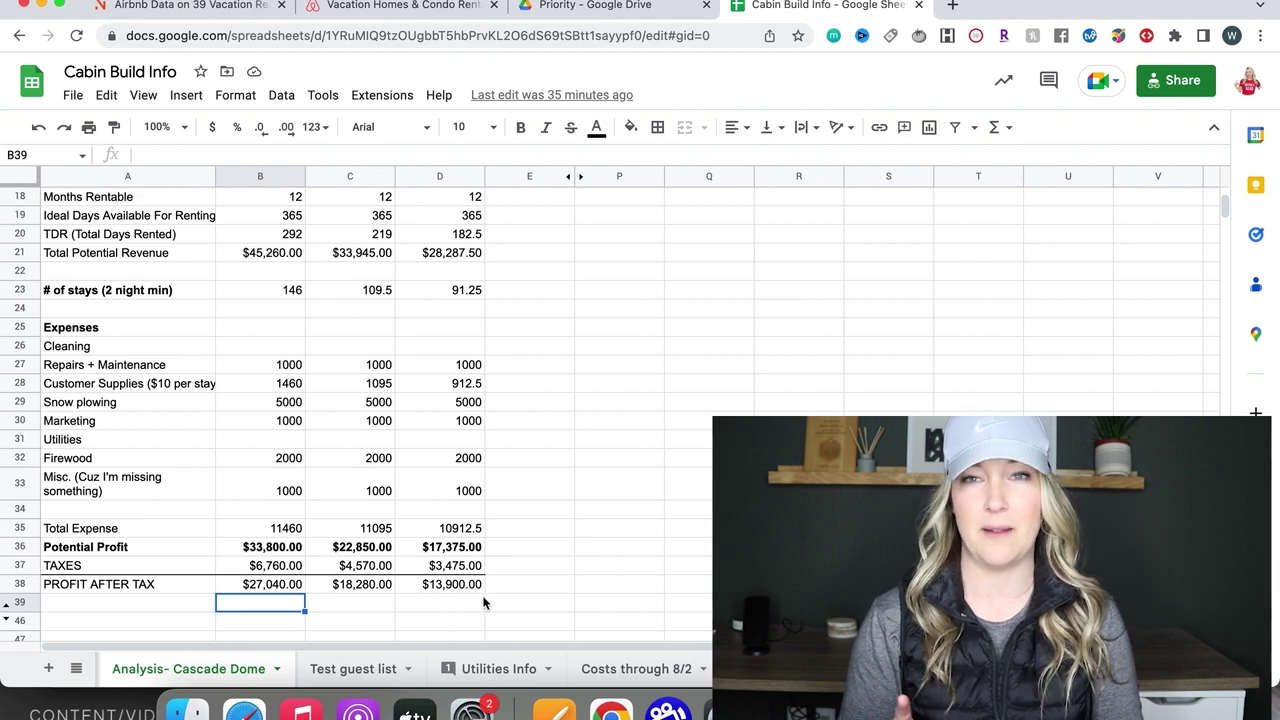
# - Compare the worst scenario's profit after tax with the All in Costs total of the dome build
pyautogui.click(451, 586)
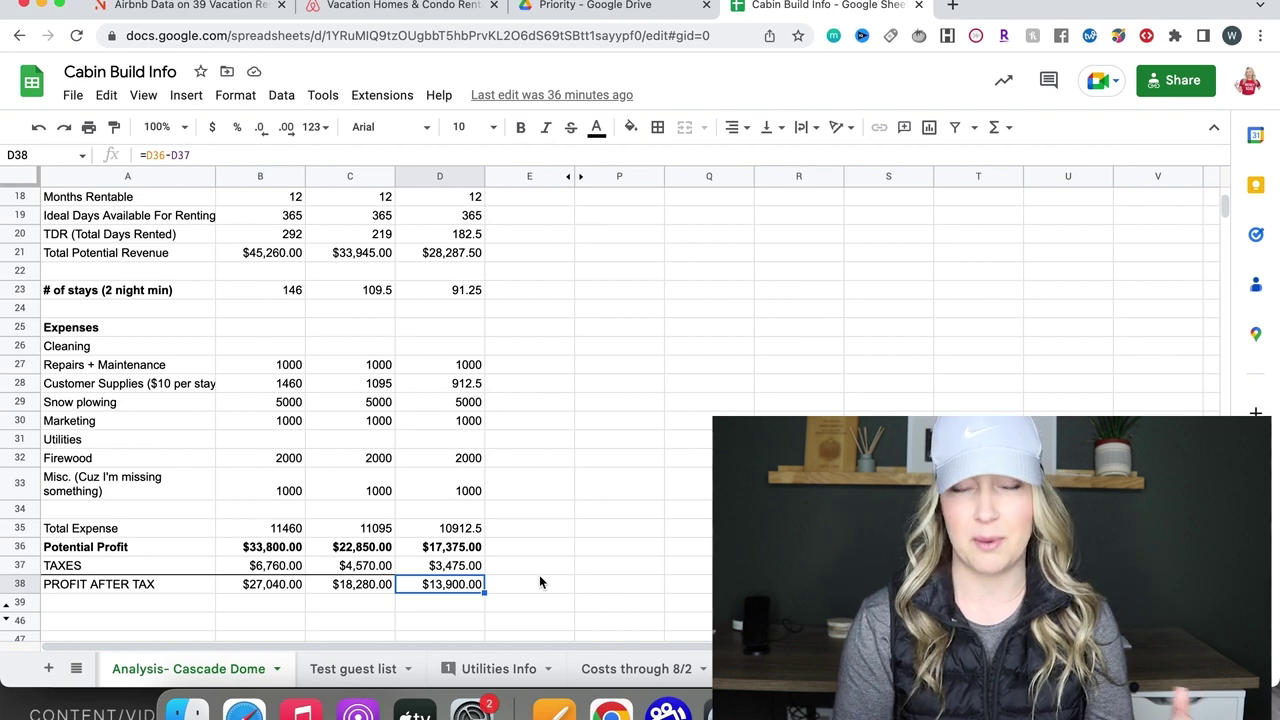
pyautogui.scroll(10, 539, 582)
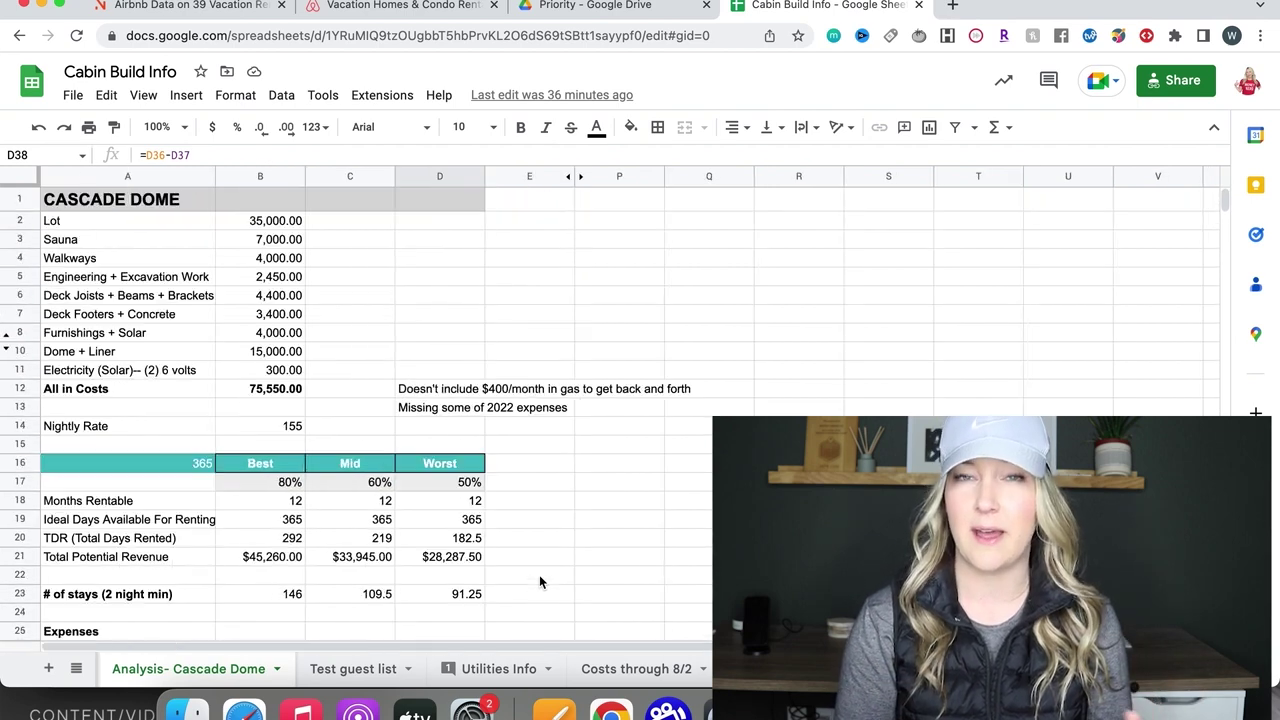
pyautogui.click(274, 396)
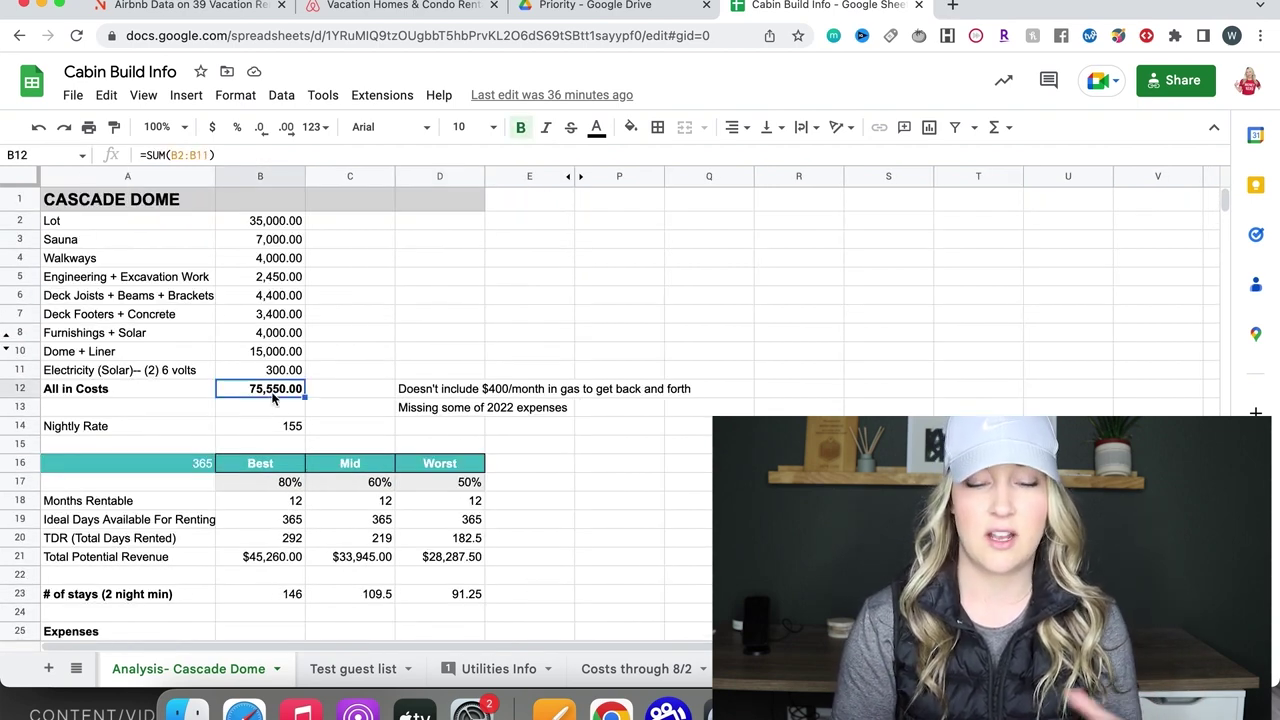